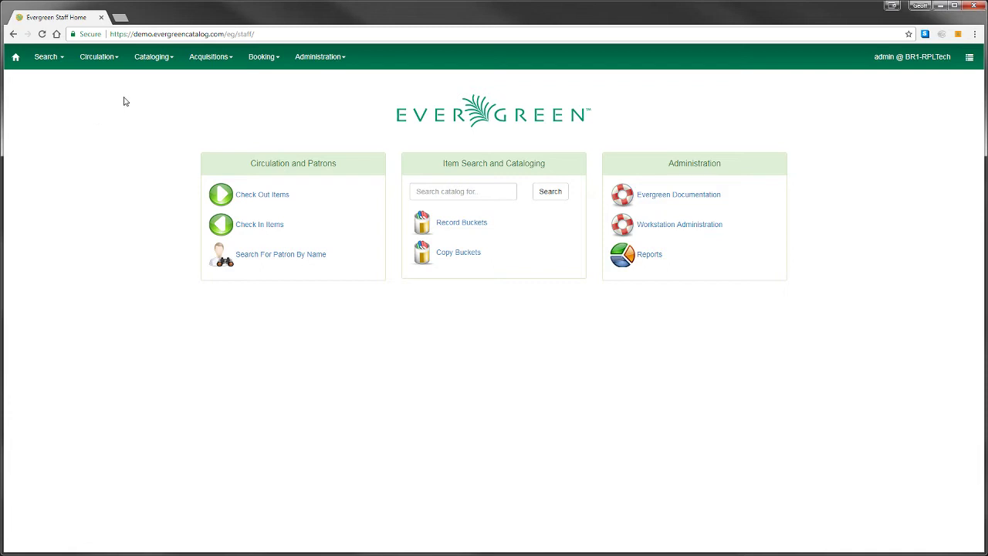
# Search the catalog for titles containing Harry Potter and open the third result, the book Harry Potter film wizardry
pyautogui.click(162, 65)
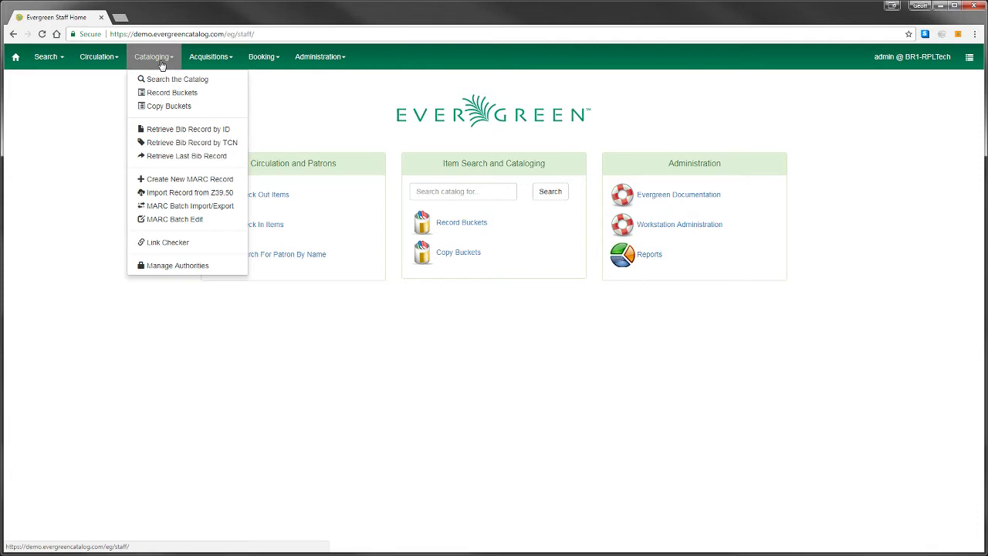
pyautogui.click(154, 81)
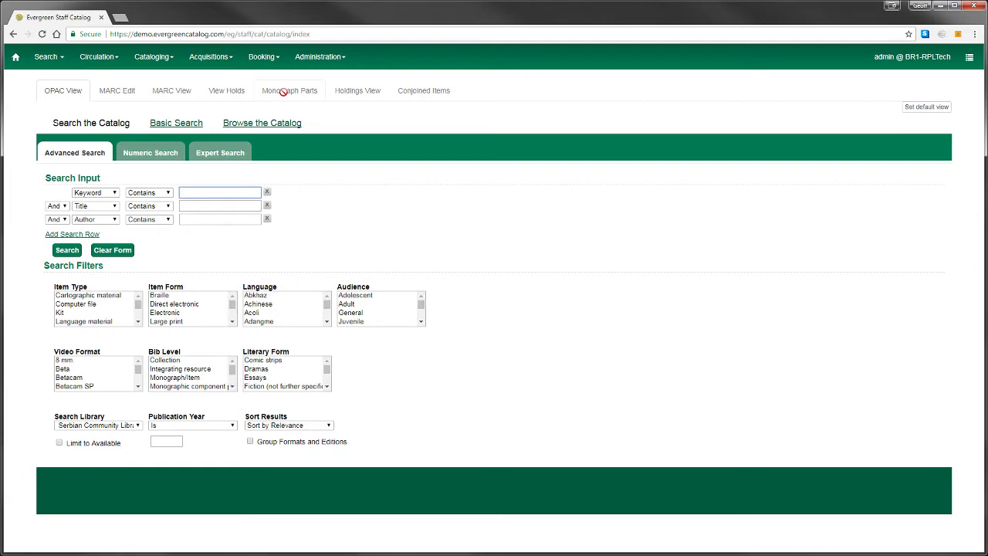
pyautogui.click(211, 207)
pyautogui.write('Harry Potter')
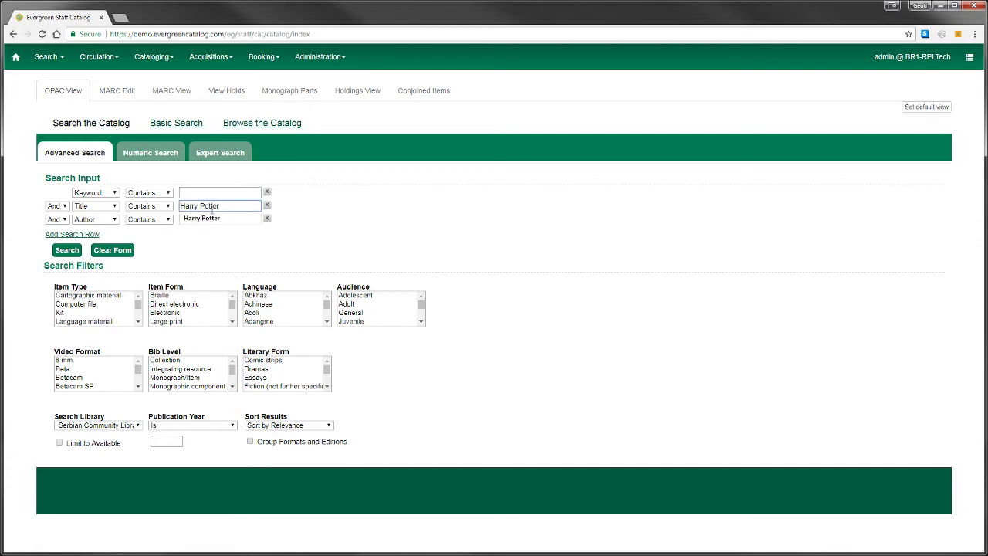
pyautogui.press('Return')
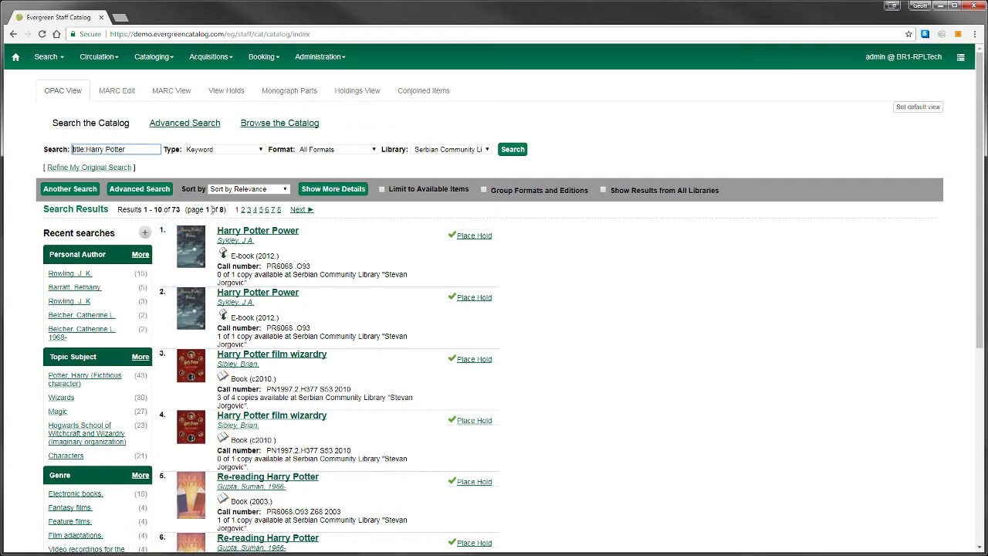
pyautogui.click(294, 359)
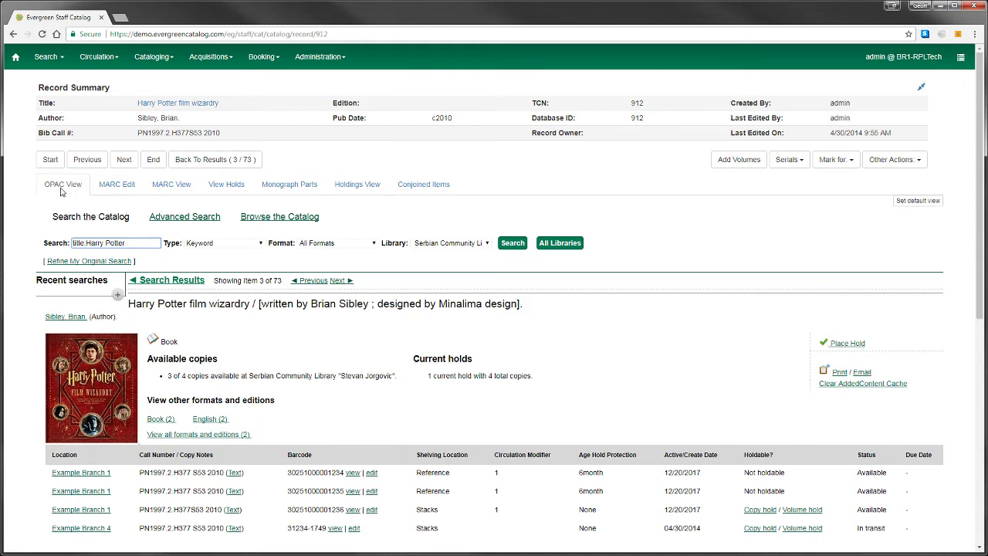
# Look through the record's MARC, holds, monograph parts, holdings and conjoined items views, finishing in the MARC editor
pyautogui.click(106, 189)
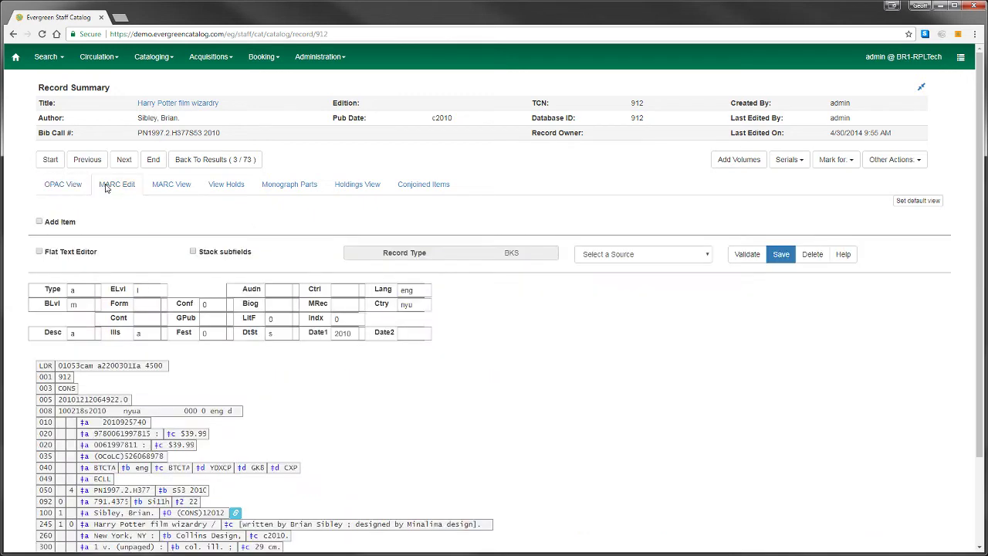
pyautogui.click(180, 190)
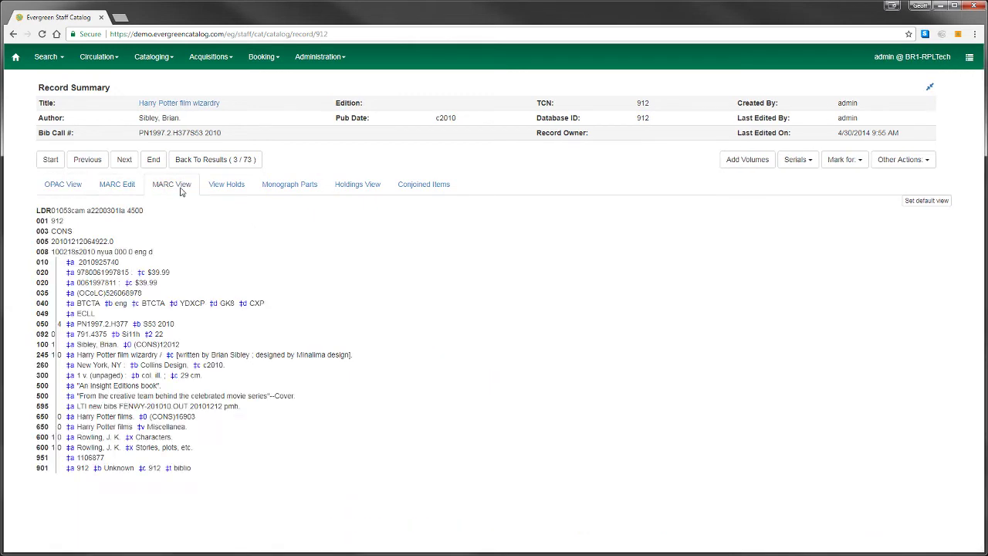
pyautogui.click(224, 185)
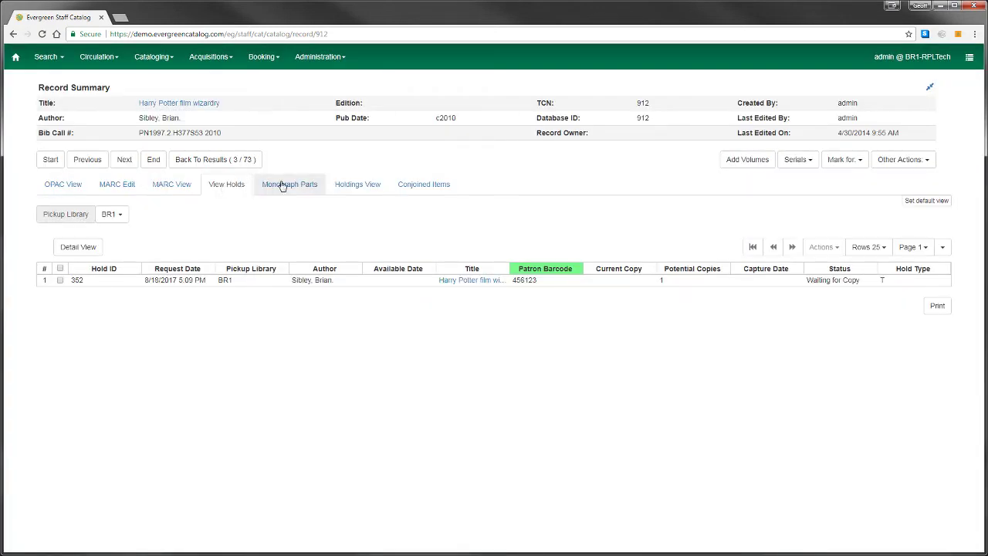
pyautogui.click(282, 186)
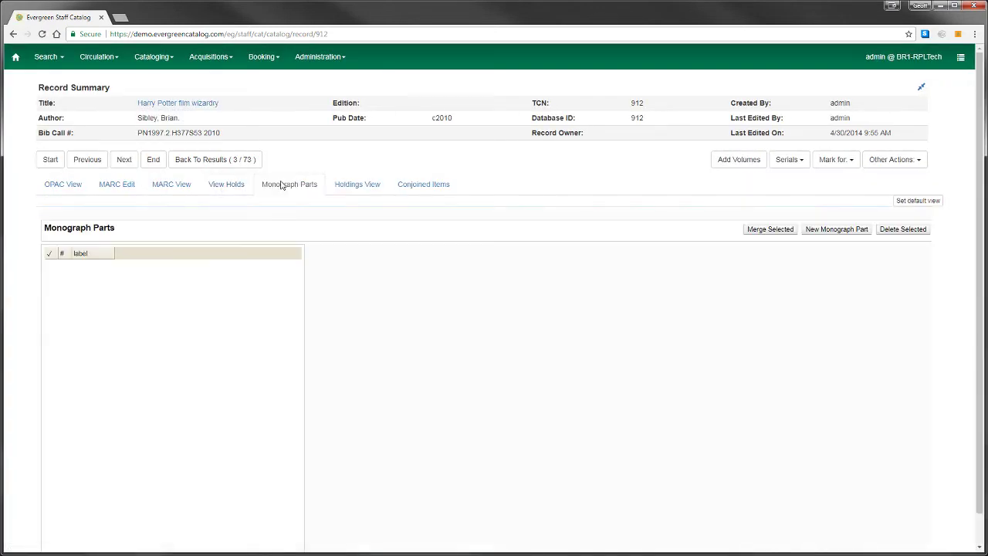
pyautogui.click(359, 185)
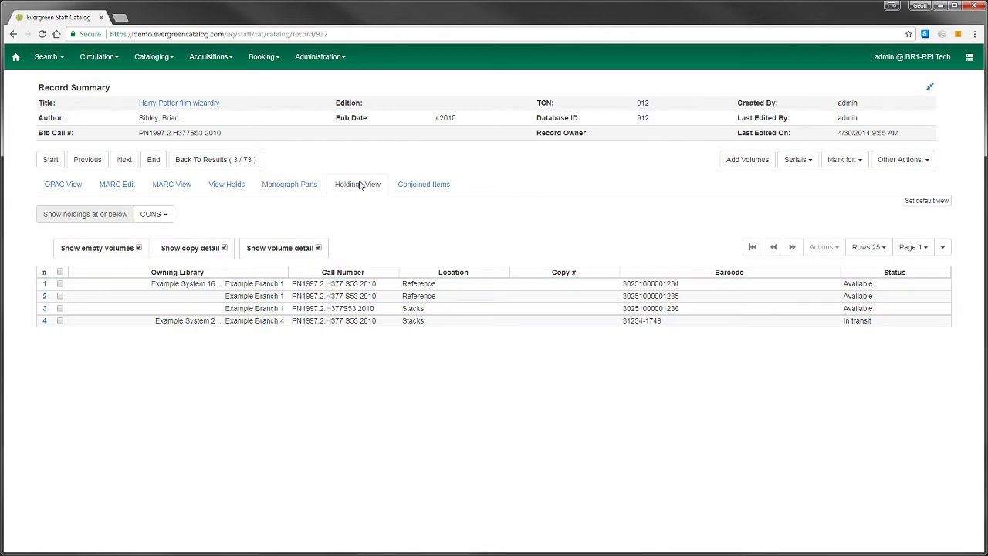
pyautogui.click(446, 184)
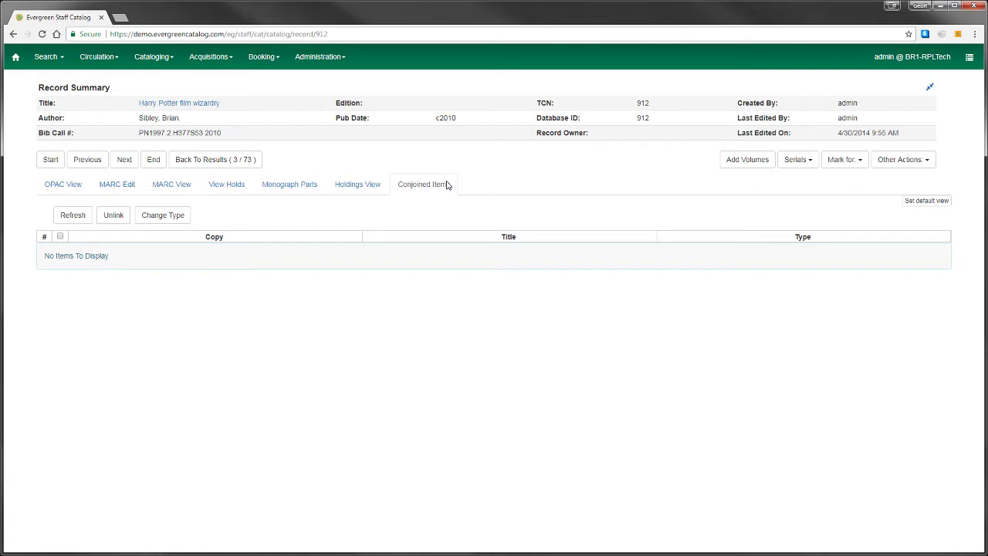
pyautogui.click(115, 190)
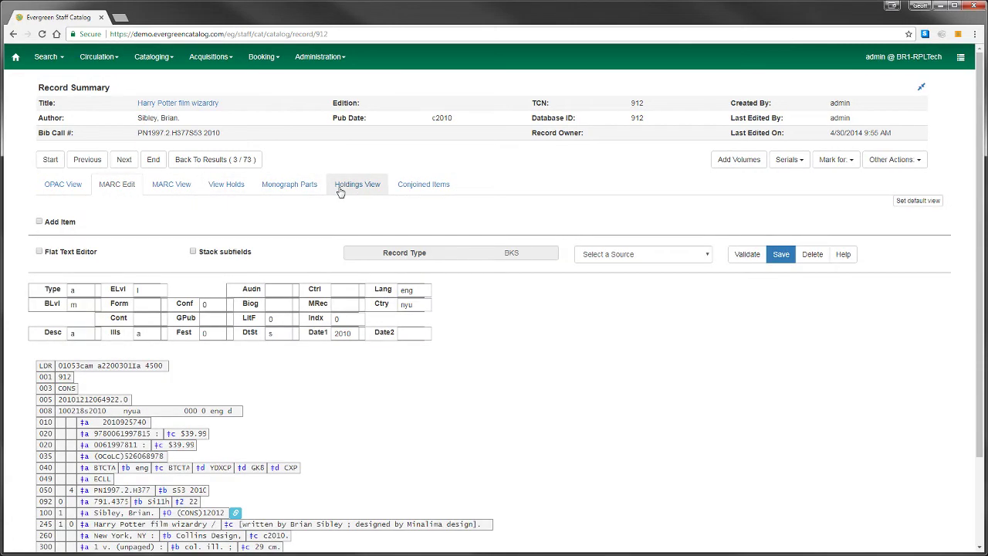
pyautogui.click(339, 189)
pyautogui.click(101, 189)
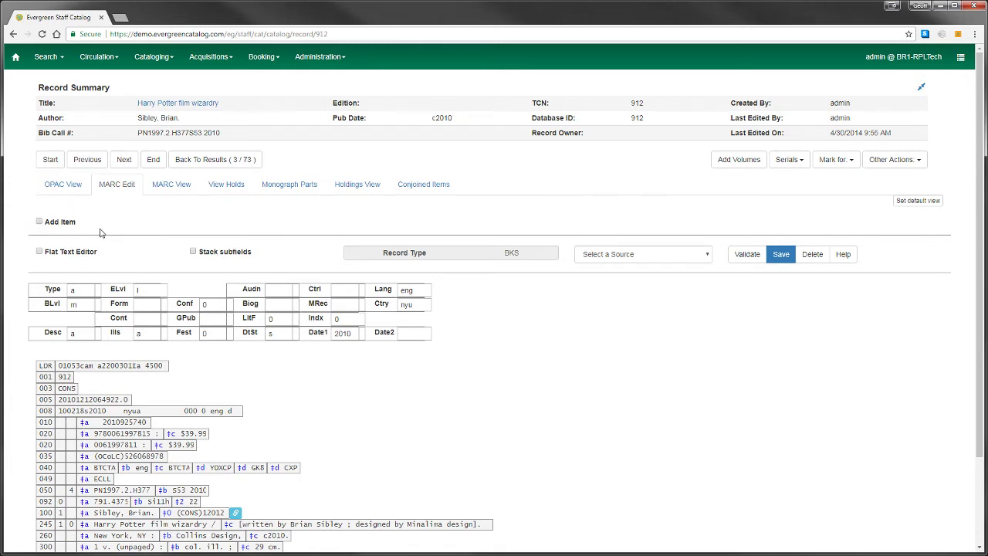
# Enable the Add Item option to view its call number and barcode fields, and disable it again
pyautogui.click(39, 221)
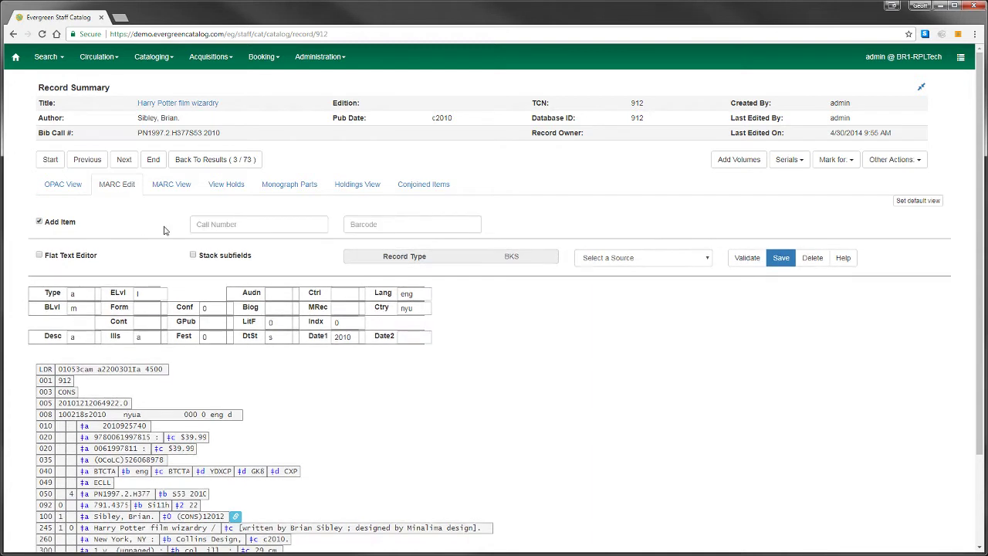
pyautogui.press('Tab')
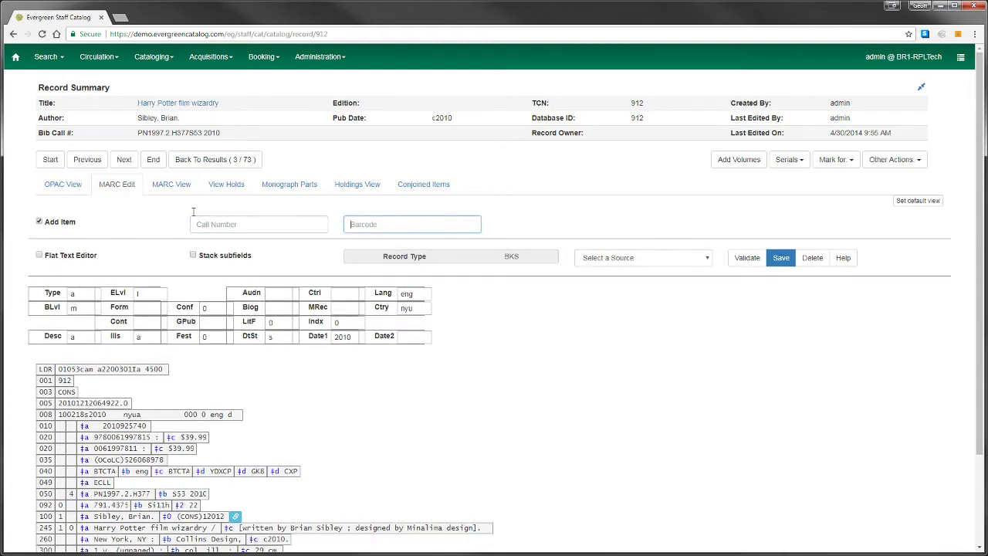
pyautogui.click(40, 222)
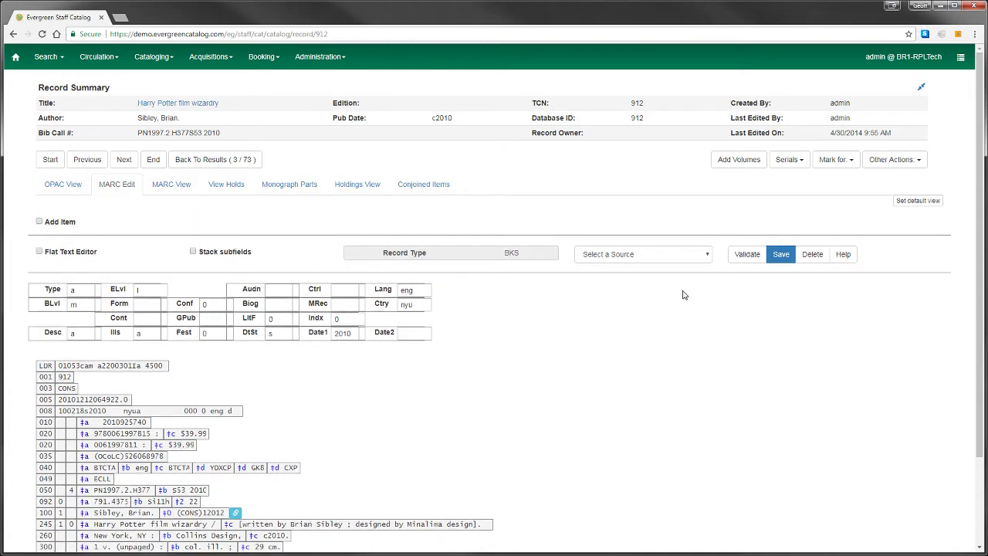
# Display the MARC editor's help and review the listed editing shortcuts, leaving the help shown
pyautogui.click(780, 257)
pyautogui.click(849, 255)
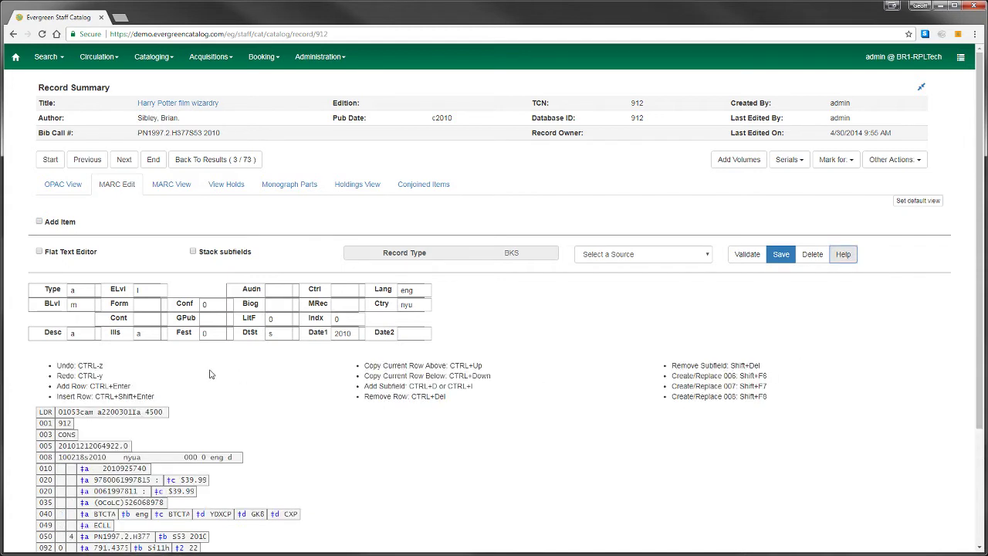
pyautogui.moveTo(56, 364); pyautogui.dragTo(767, 398)
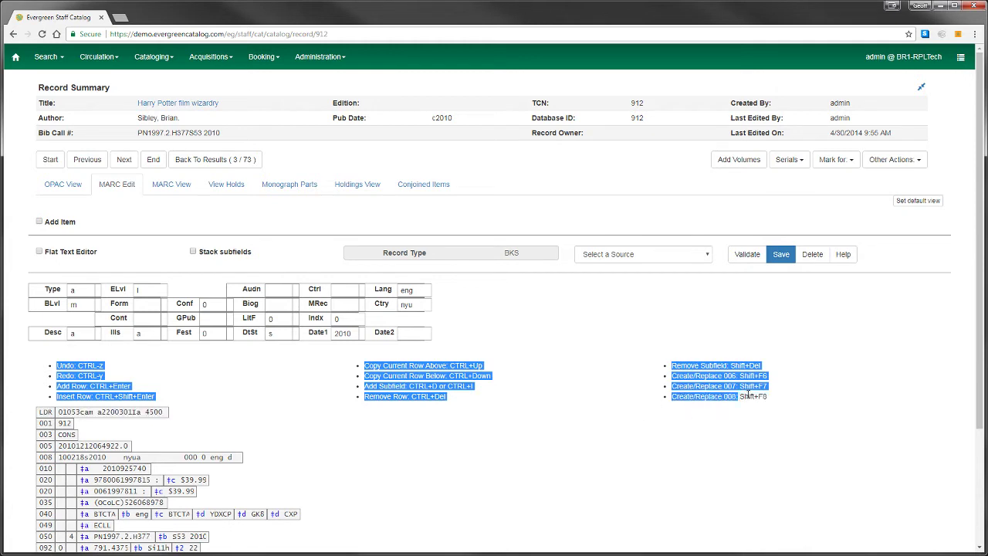
pyautogui.moveTo(56, 365)
pyautogui.mouseDown()
pyautogui.moveTo(103, 365)
pyautogui.moveTo(56, 367)
pyautogui.mouseUp()
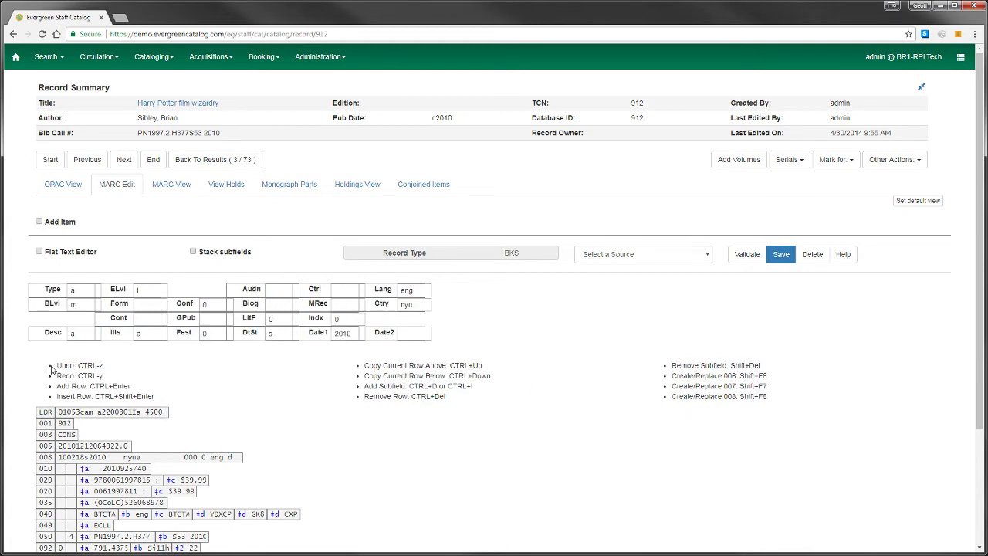
pyautogui.click(846, 254)
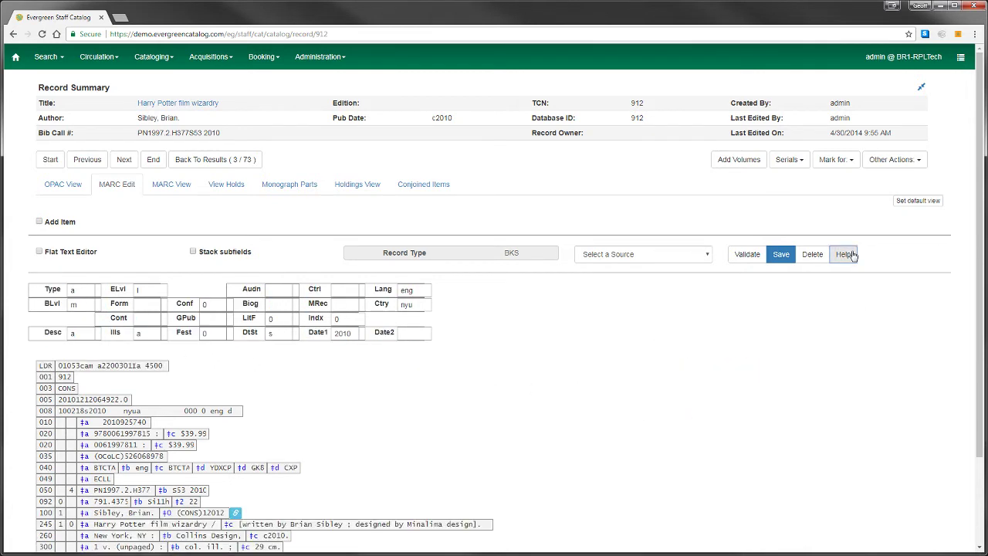
pyautogui.click(849, 254)
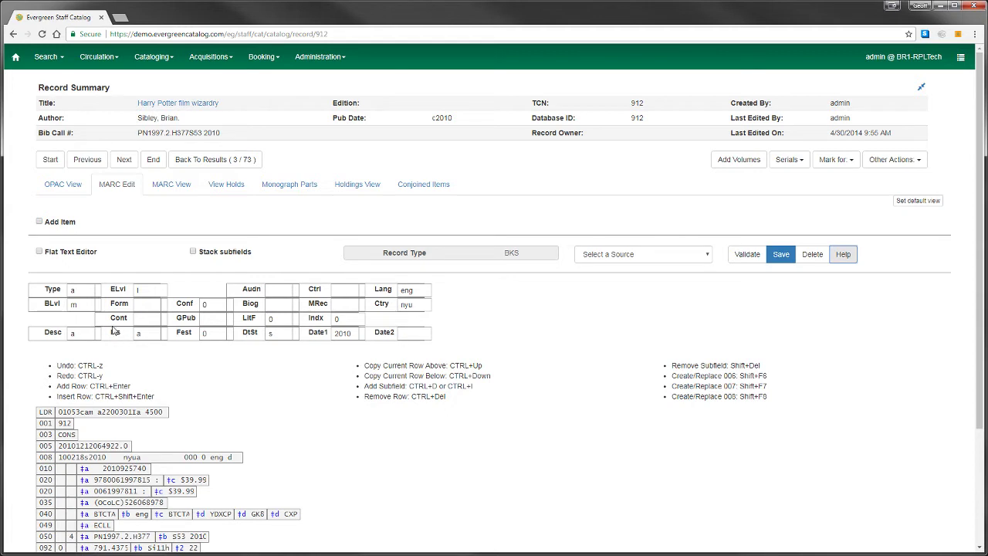
# Examine the available values for the fixed field Type and the tag options offered for field 001
pyautogui.click(75, 288)
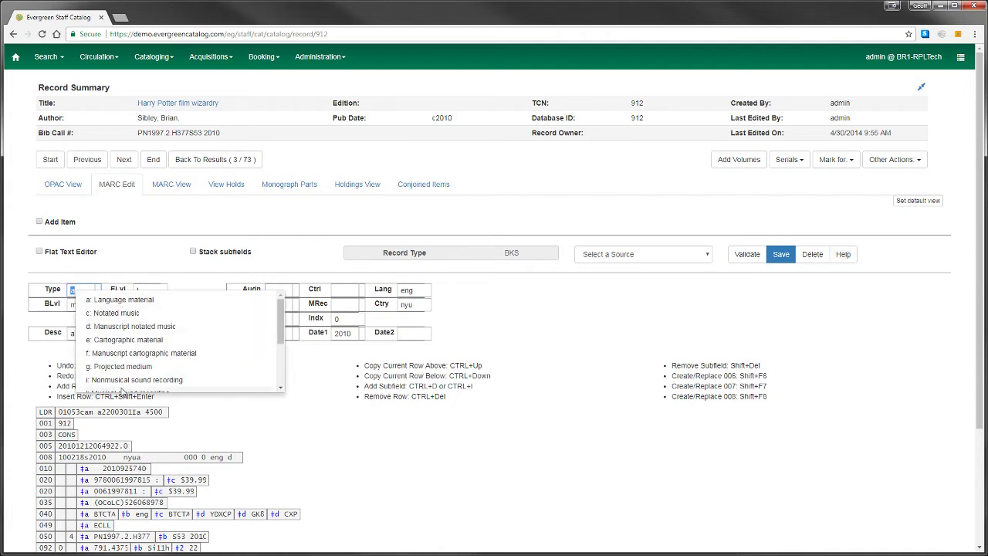
pyautogui.click(94, 272)
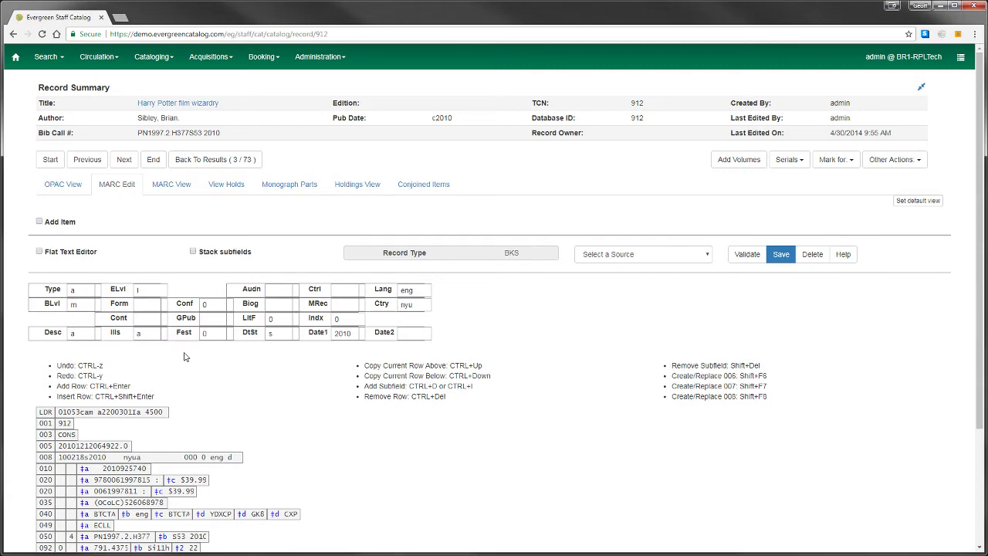
pyautogui.scroll(-2, 186, 356)
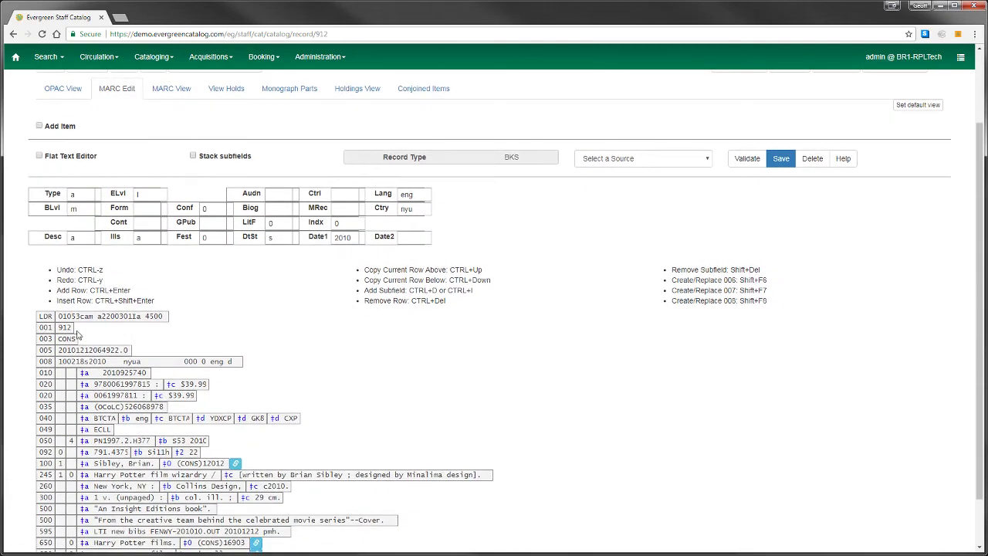
pyautogui.scroll(-1, 84, 339)
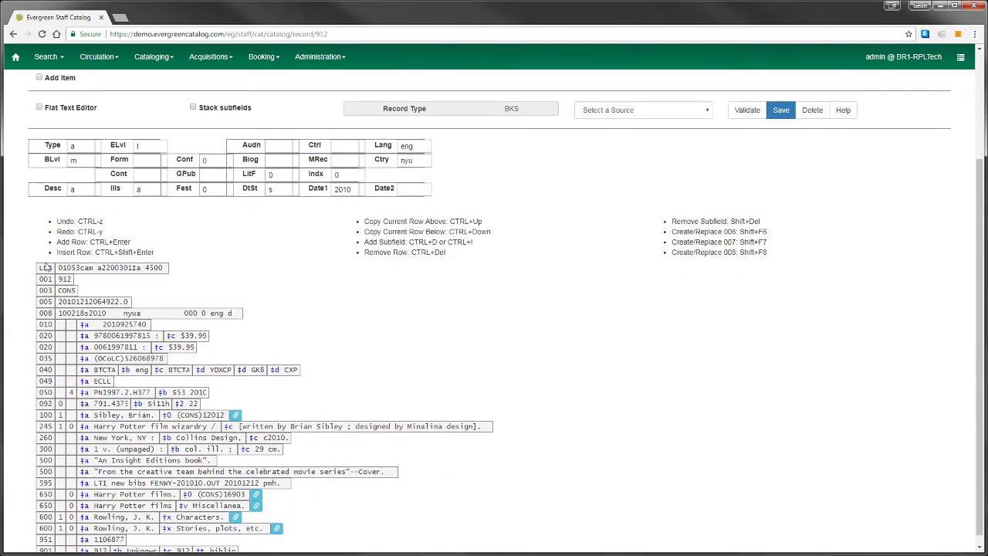
pyautogui.rightClick(45, 279)
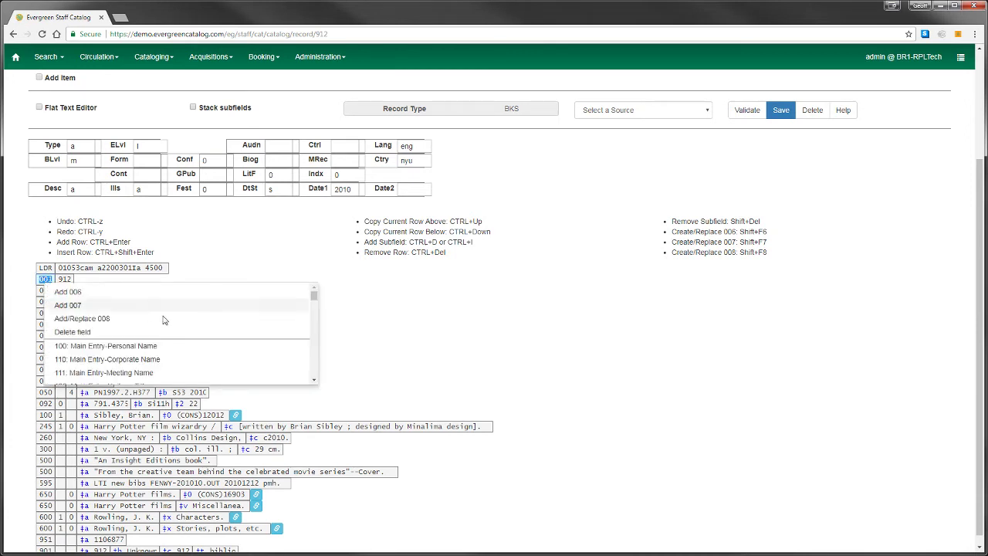
pyautogui.scroll(-3, 162, 324)
pyautogui.scroll(-6, 153, 328)
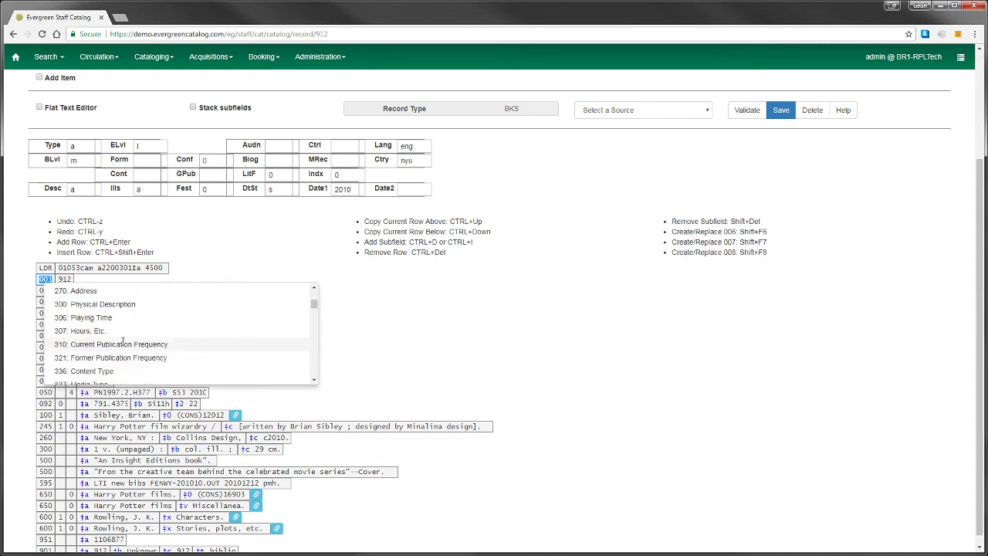
pyautogui.scroll(3, 123, 340)
pyautogui.click(47, 281)
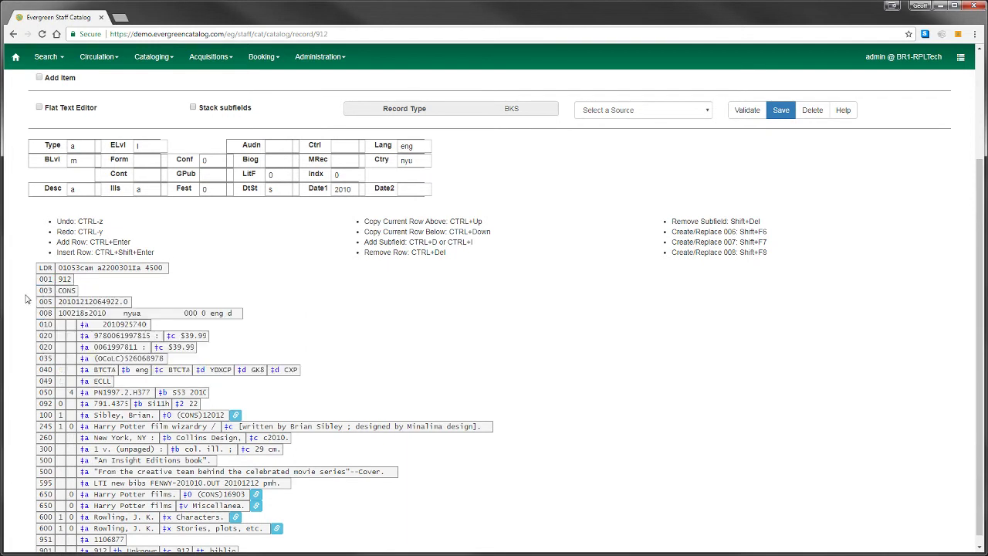
# Add a blank 007 field to the MARC record using the tag options of field 003
pyautogui.click(46, 290)
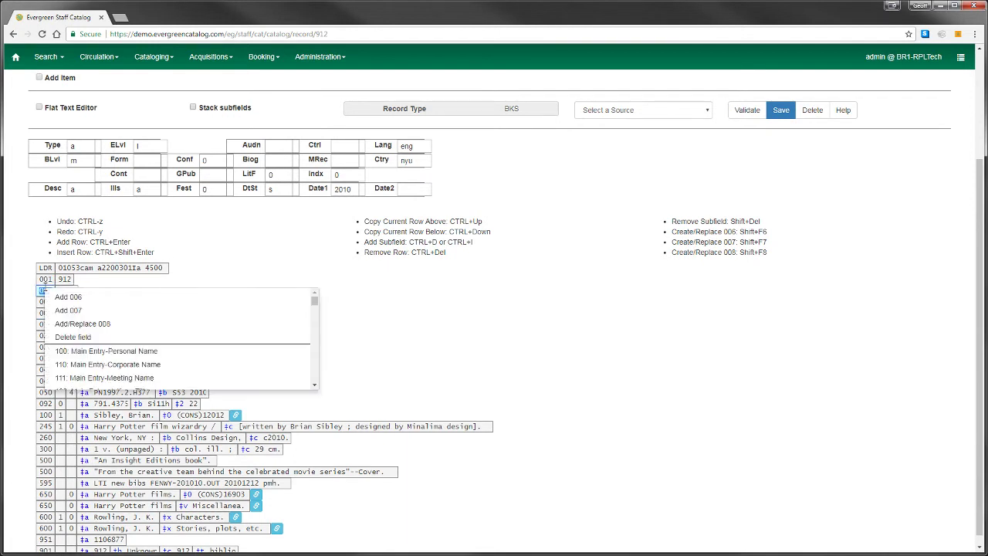
pyautogui.click(80, 311)
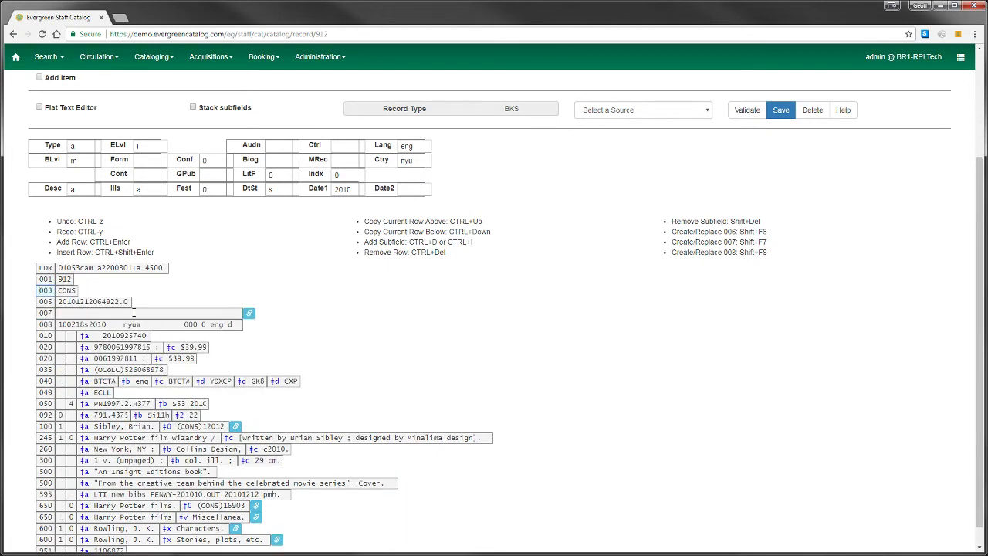
pyautogui.click(65, 313)
pyautogui.rightClick(60, 314)
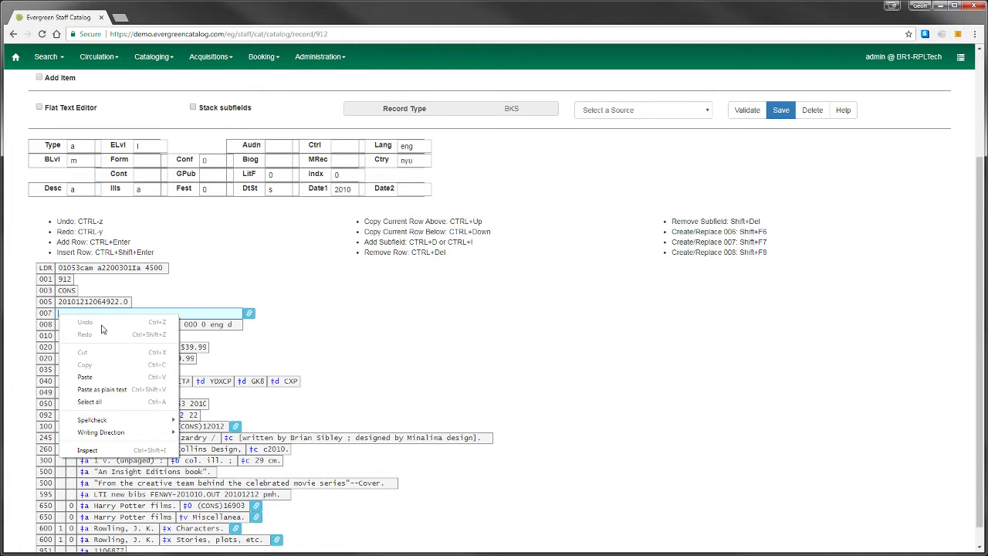
pyautogui.click(176, 299)
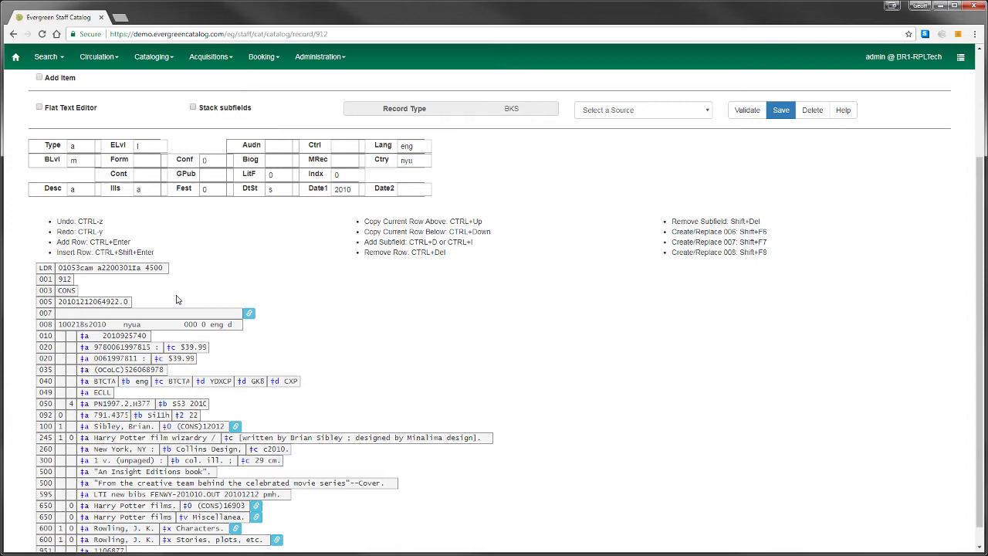
# Open the Physical Characteristics Wizard for the 007 field, view the Category of Material options, and cancel the wizard
pyautogui.click(249, 314)
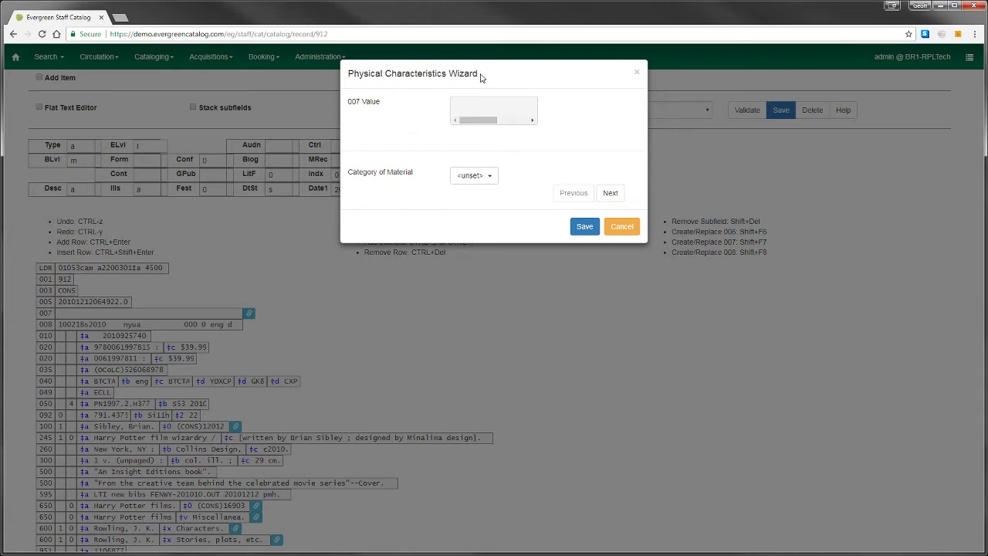
pyautogui.click(491, 176)
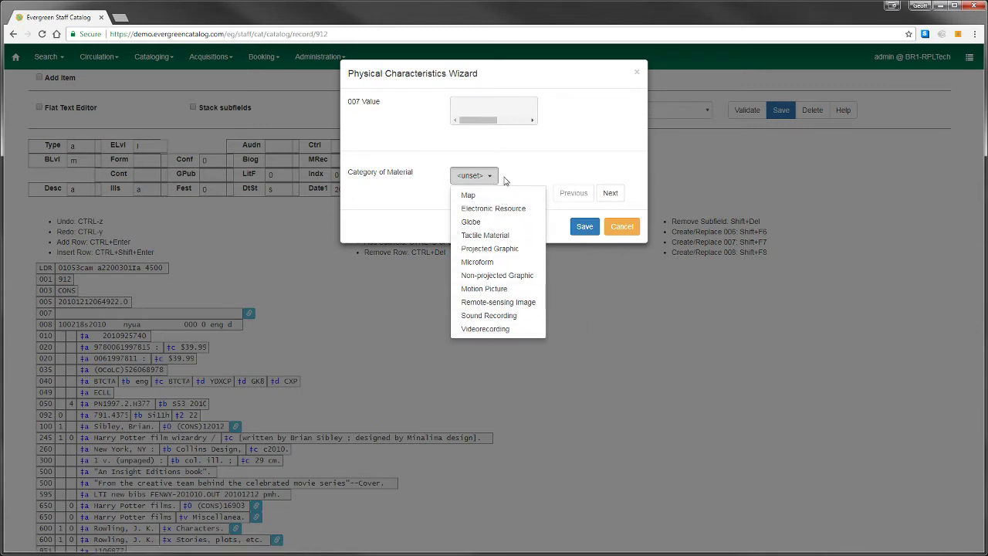
pyautogui.click(505, 175)
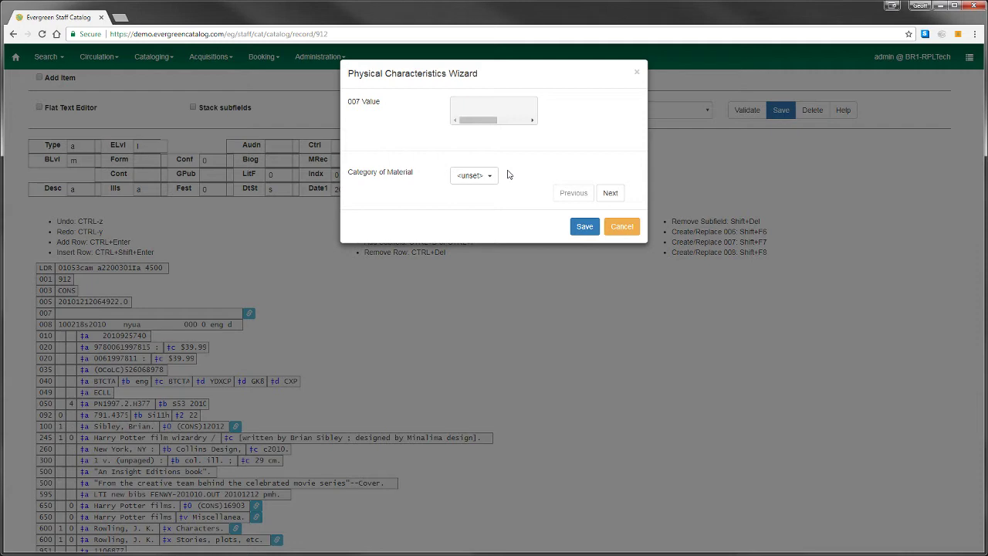
pyautogui.click(636, 232)
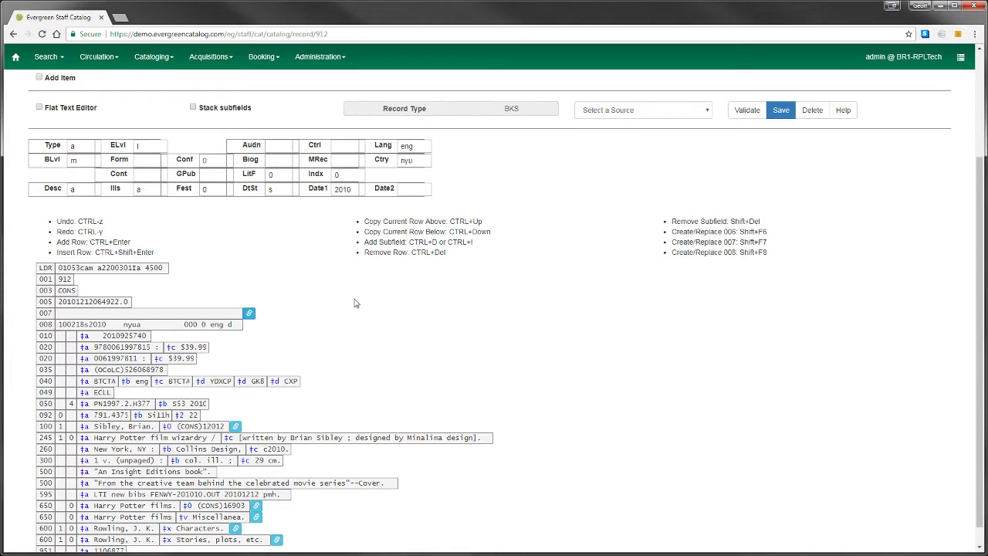
# Look over the MARC record in the editor and switch to the record's holdings view
pyautogui.scroll(3, 354, 303)
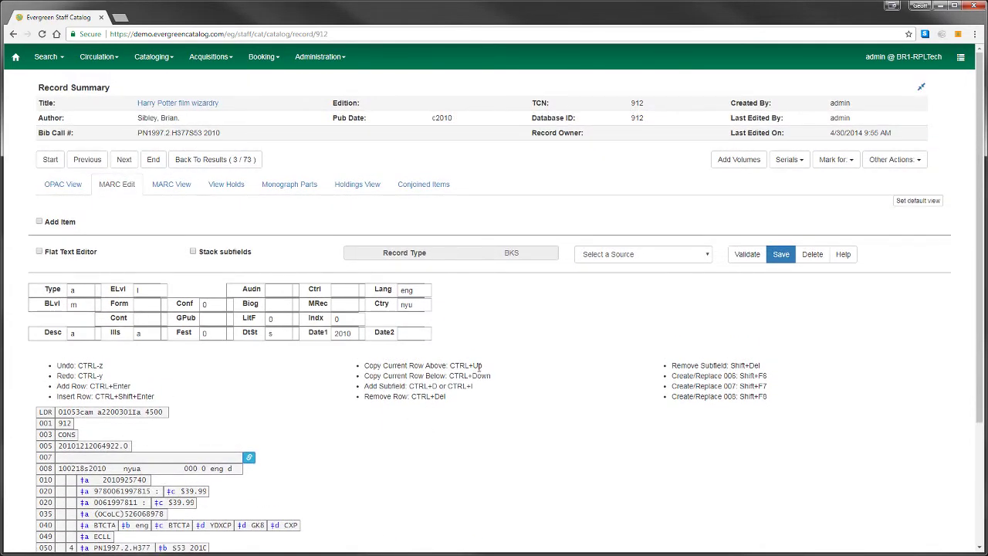
pyautogui.scroll(-3, 502, 357)
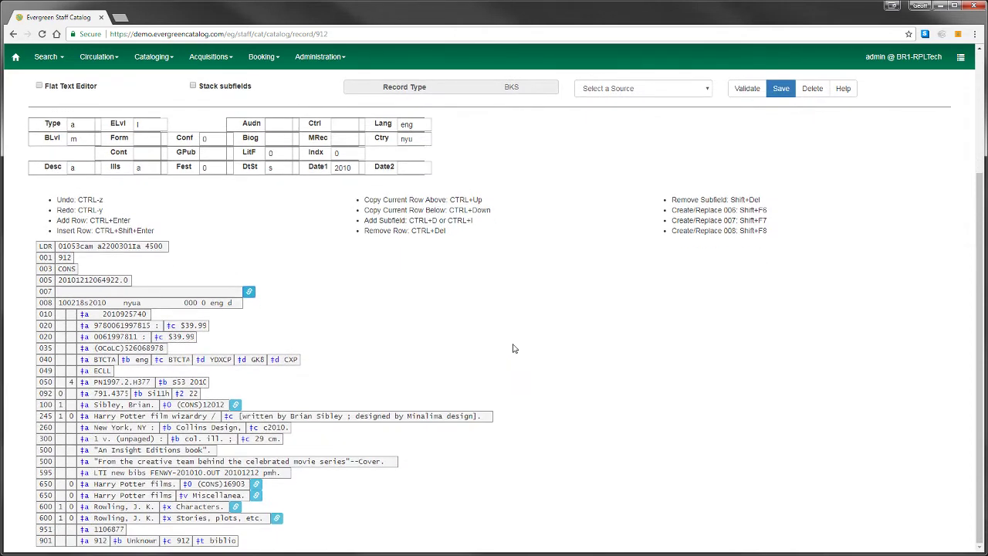
pyautogui.scroll(3, 513, 348)
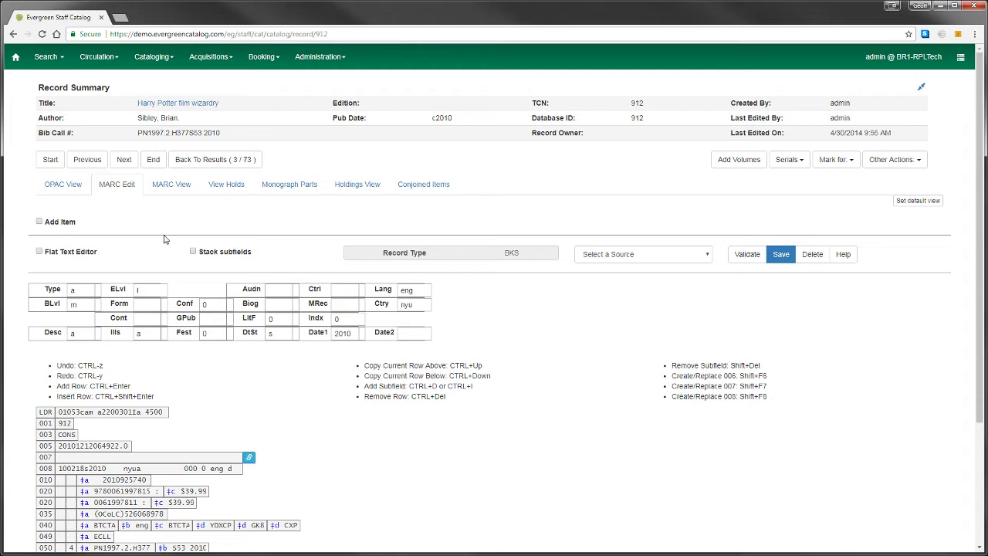
pyautogui.click(361, 191)
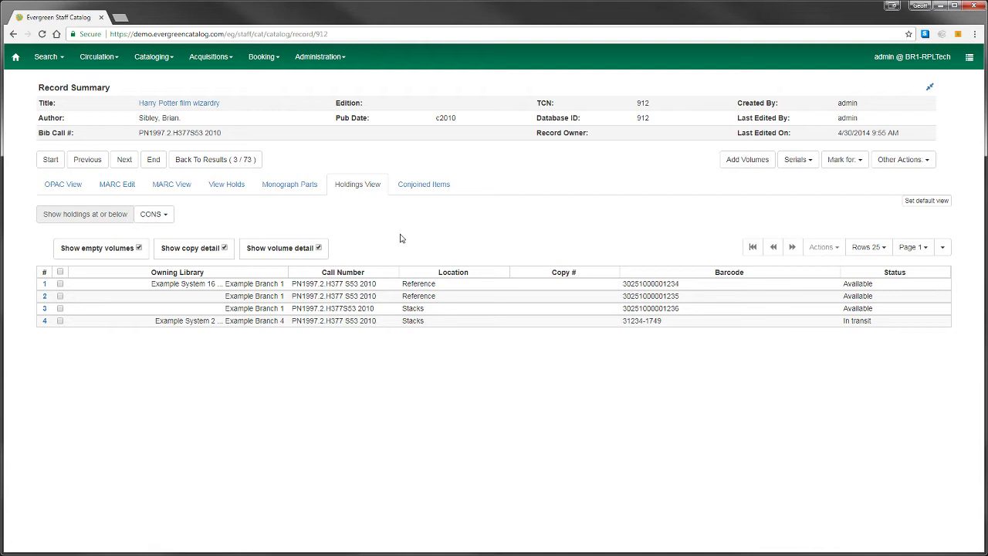
pyautogui.click(746, 159)
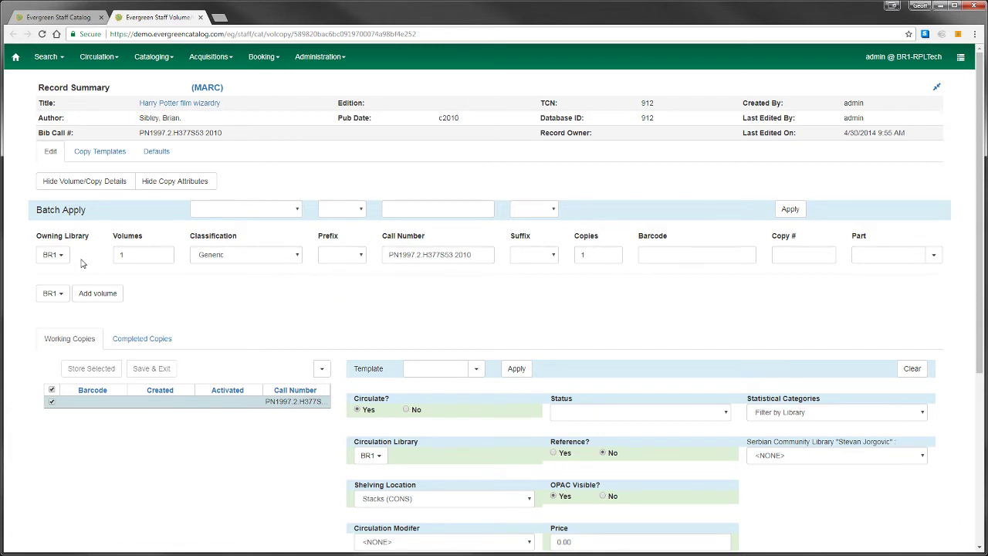
pyautogui.click(640, 255)
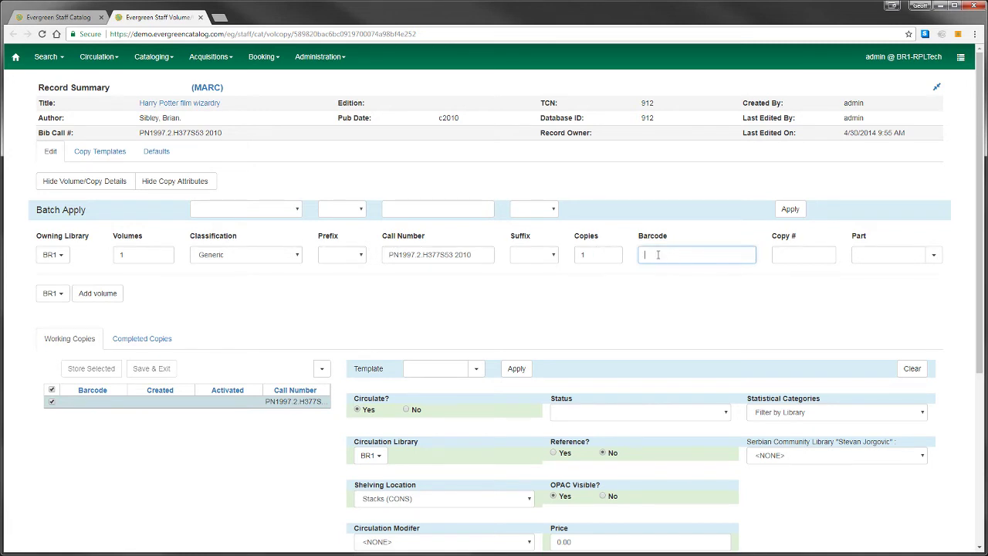
pyautogui.write('30251')
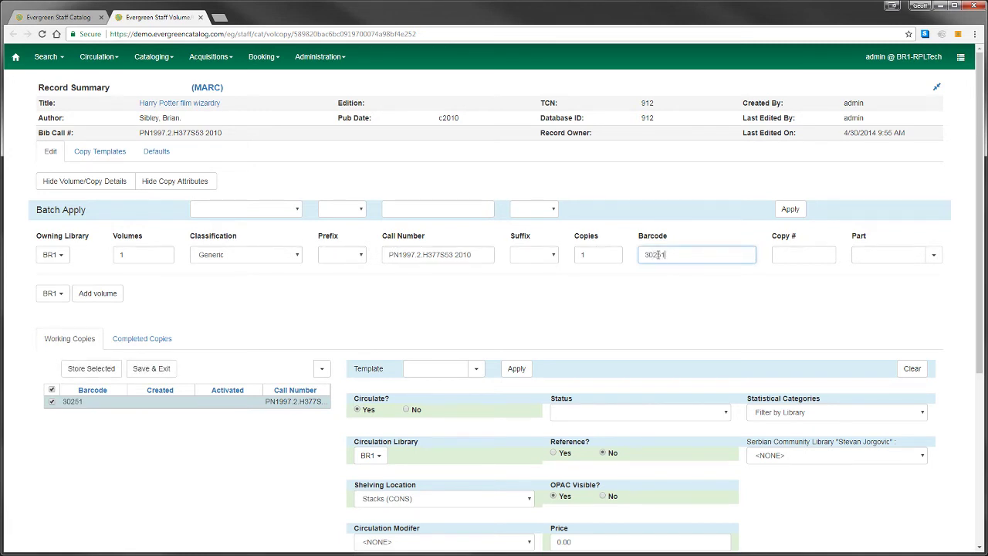
pyautogui.write('000001237')
pyautogui.click(769, 290)
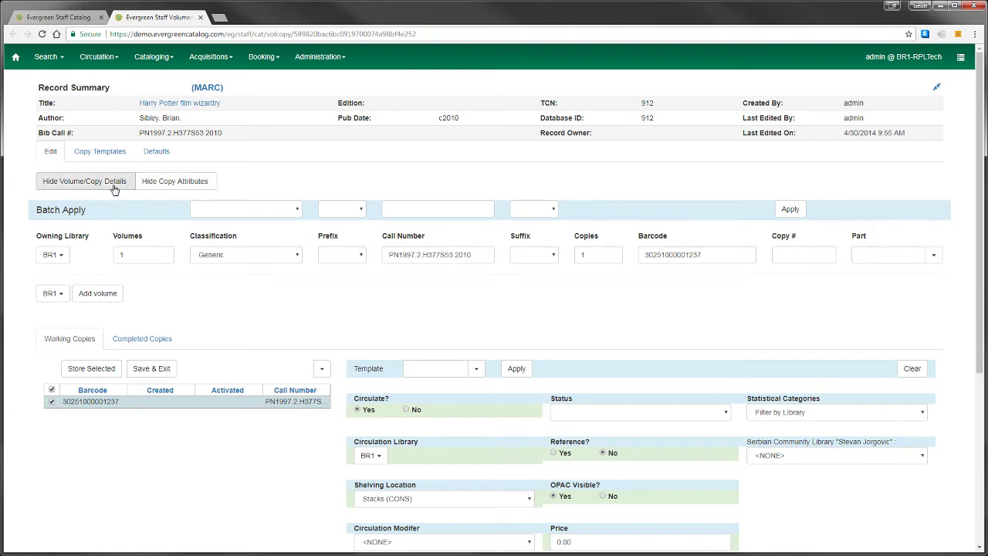
# Hide and restore the volume and copy details, and view the libraries available for an additional volume
pyautogui.click(74, 182)
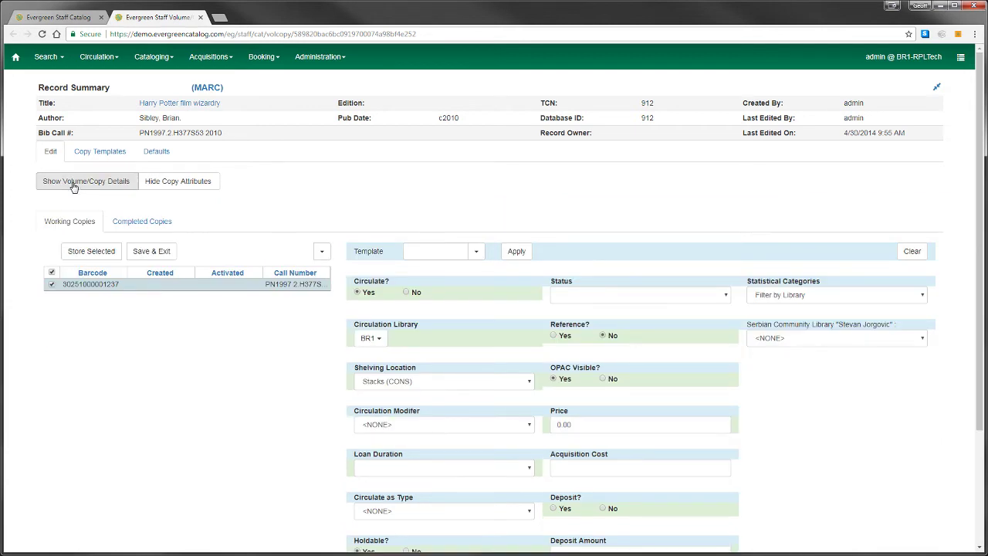
pyautogui.click(74, 185)
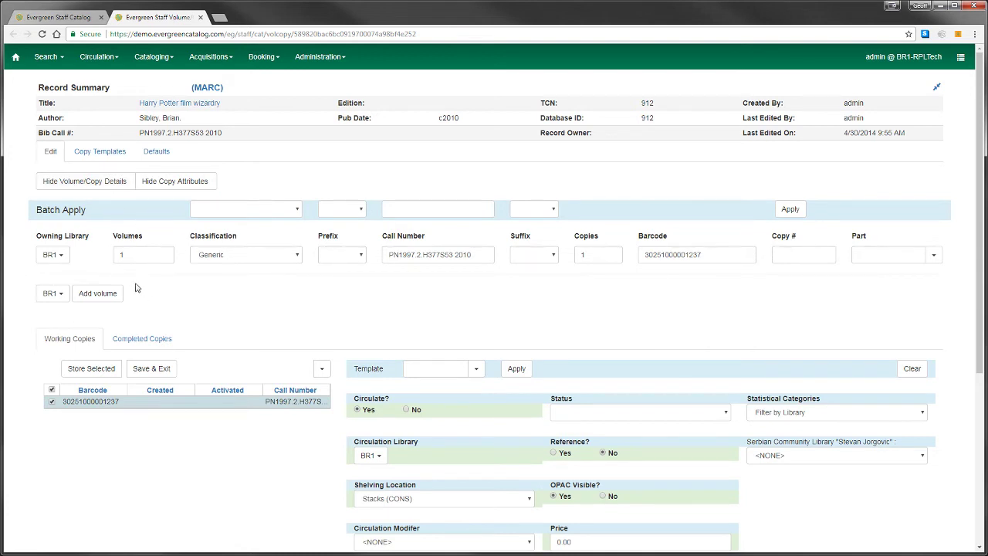
pyautogui.click(58, 297)
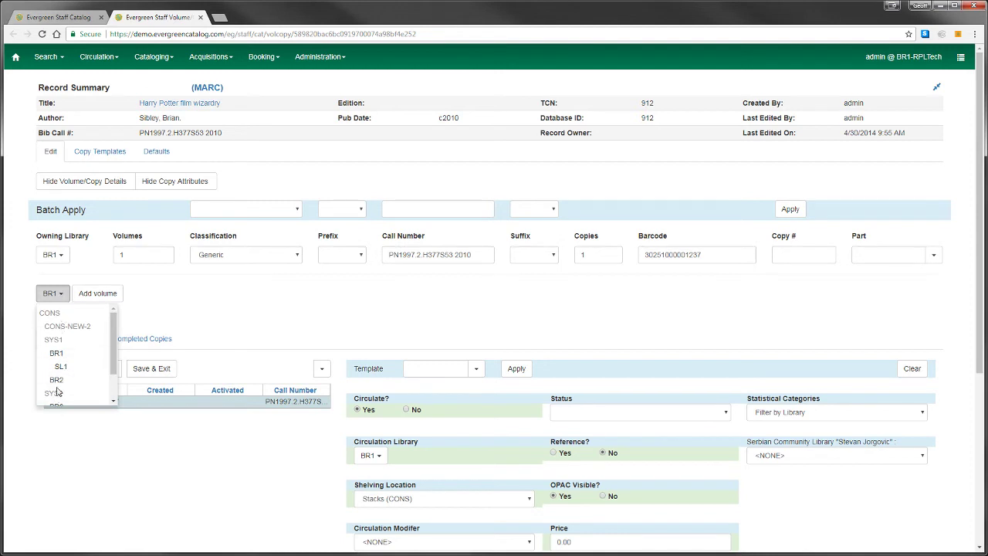
pyautogui.click(61, 298)
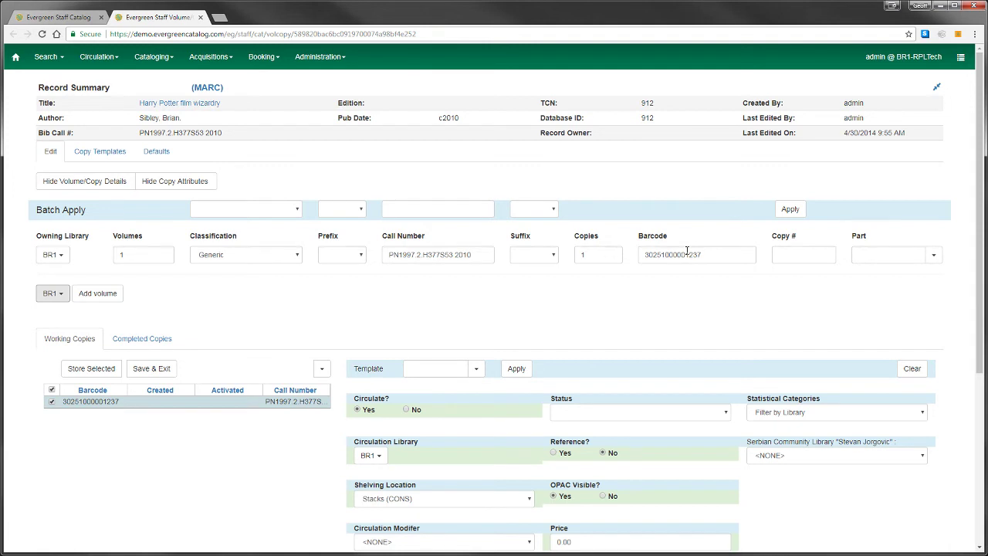
# Review the working copy's attribute fields and the completed copies list, returning to the working copies
pyautogui.scroll(-1, 355, 308)
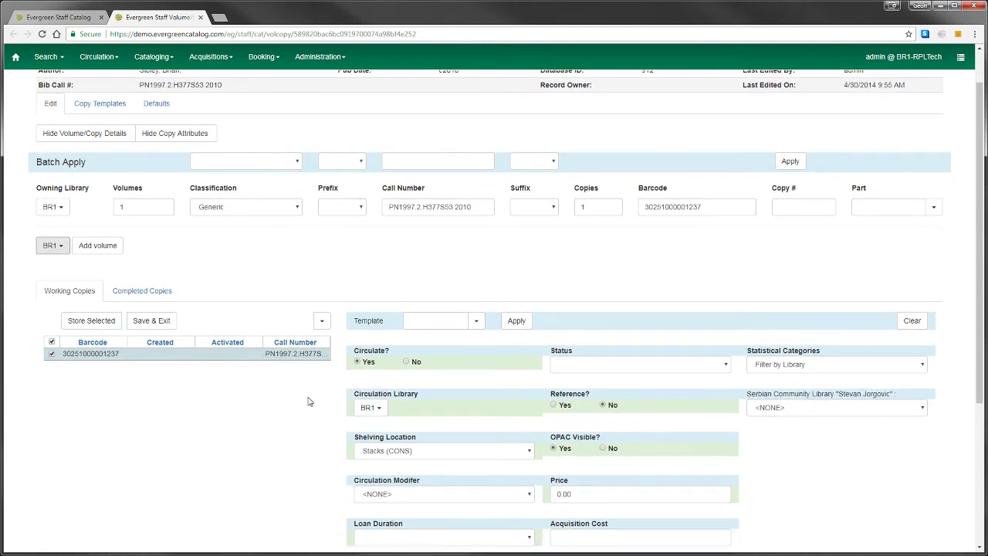
pyautogui.scroll(-3, 308, 400)
pyautogui.scroll(-1, 301, 392)
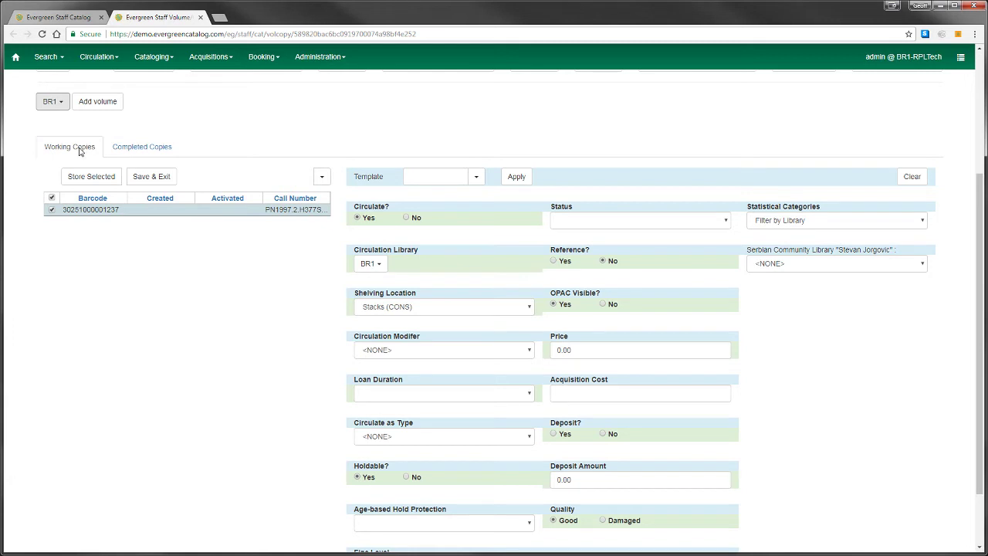
pyautogui.click(171, 153)
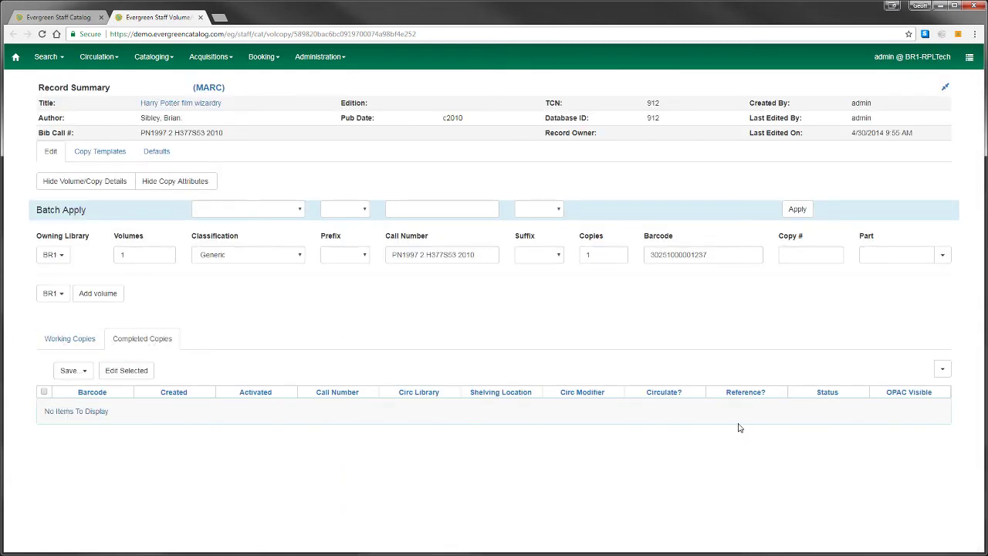
pyautogui.click(82, 338)
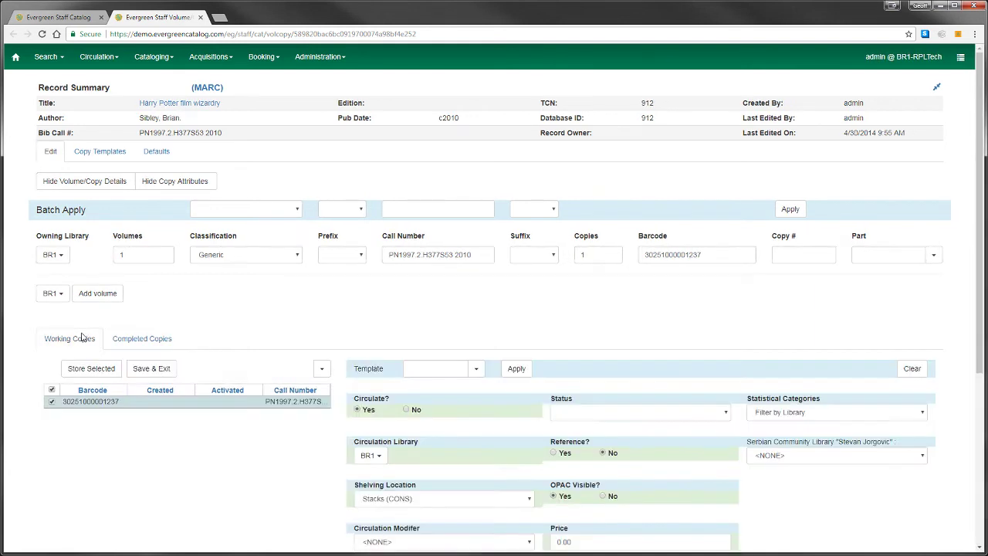
# Set the working copy's status to Available and its shelving location to Reference (CONS)
pyautogui.scroll(-2, 255, 343)
pyautogui.scroll(-2, 253, 340)
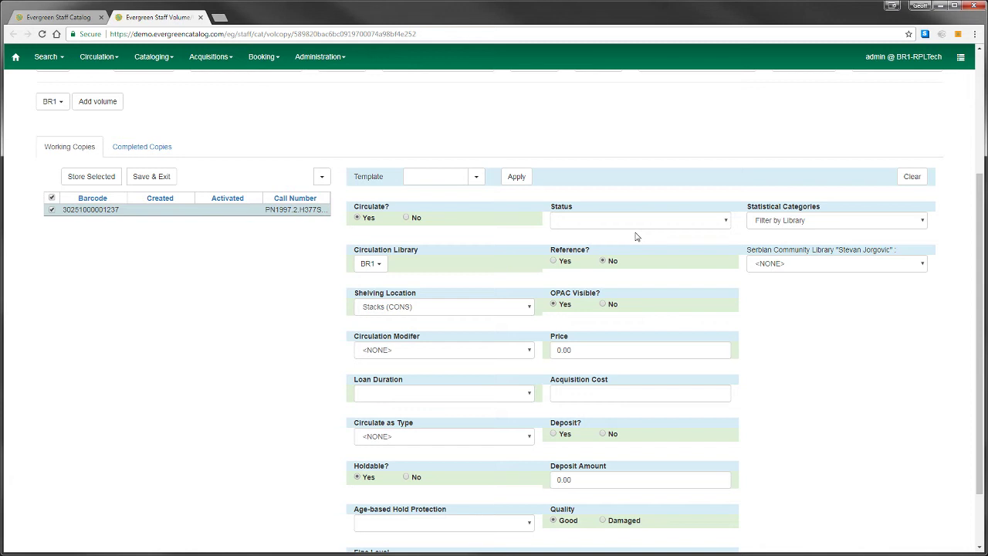
pyautogui.click(589, 224)
pyautogui.click(587, 244)
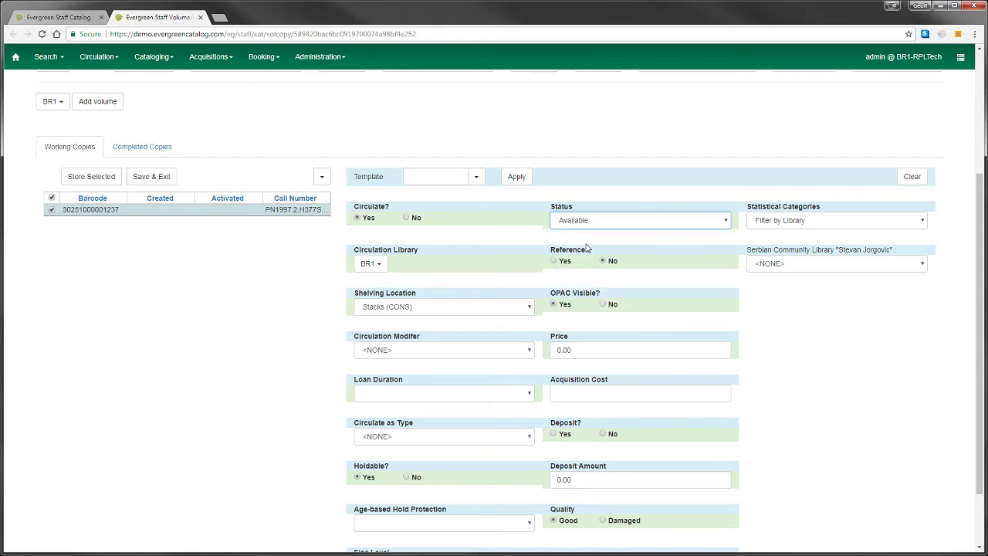
pyautogui.scroll(-1, 460, 325)
pyautogui.click(460, 258)
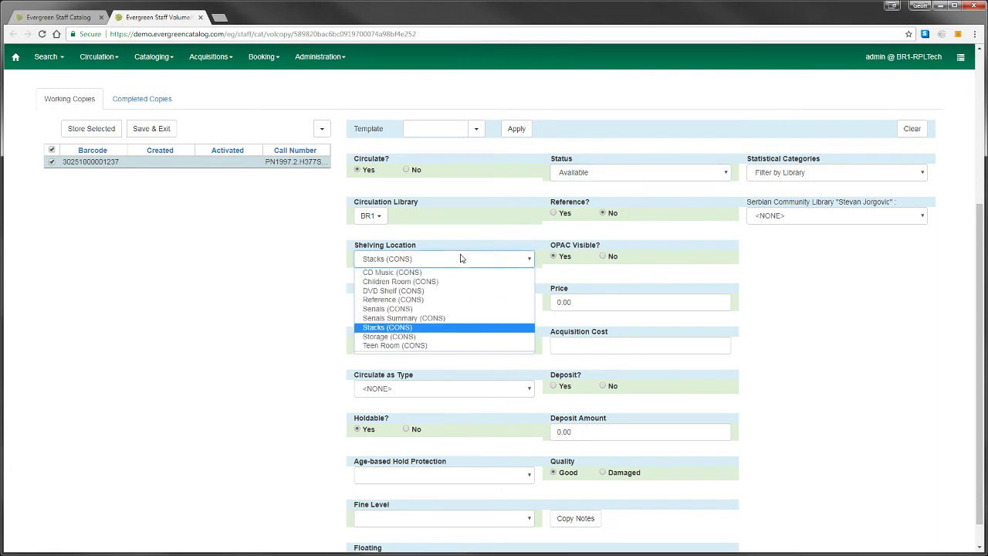
pyautogui.click(421, 299)
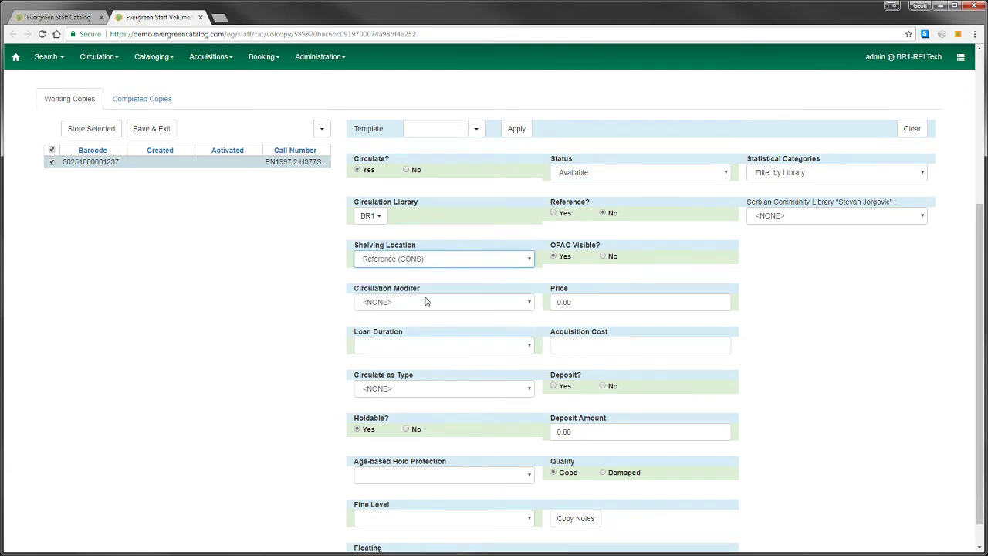
# Set the working copy's price to 15.00 and its loan duration to Normal
pyautogui.click(596, 302)
pyautogui.write('1.00')
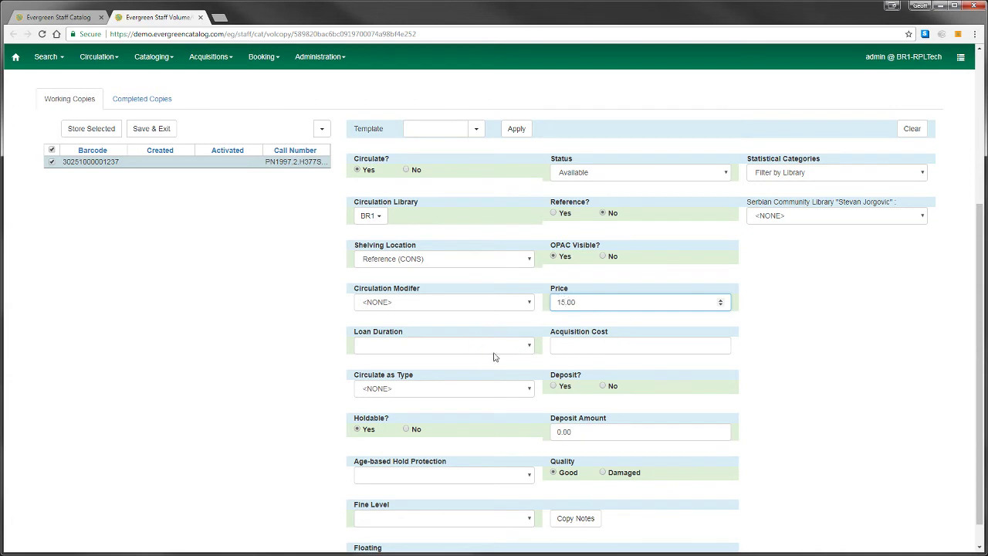
pyautogui.click(524, 348)
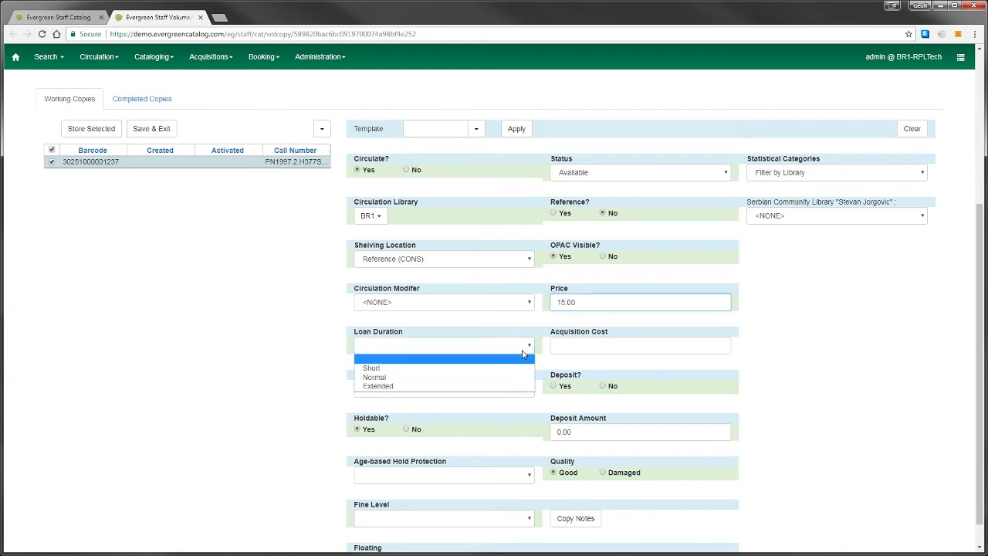
pyautogui.click(429, 377)
# Set the working copy to circulate as Language material and mark it as requiring no deposit
pyautogui.click(482, 388)
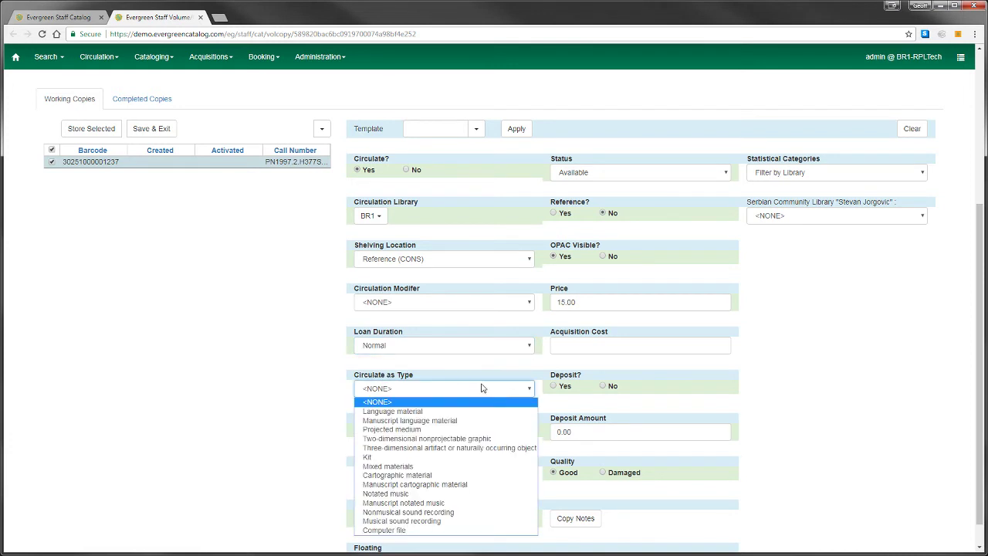
pyautogui.click(422, 411)
pyautogui.scroll(-1, 321, 391)
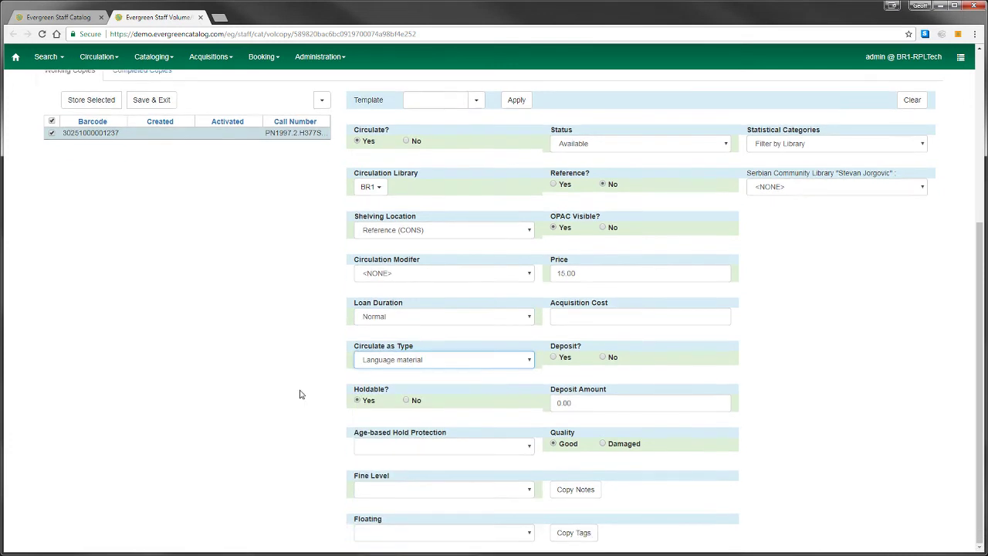
pyautogui.click(603, 357)
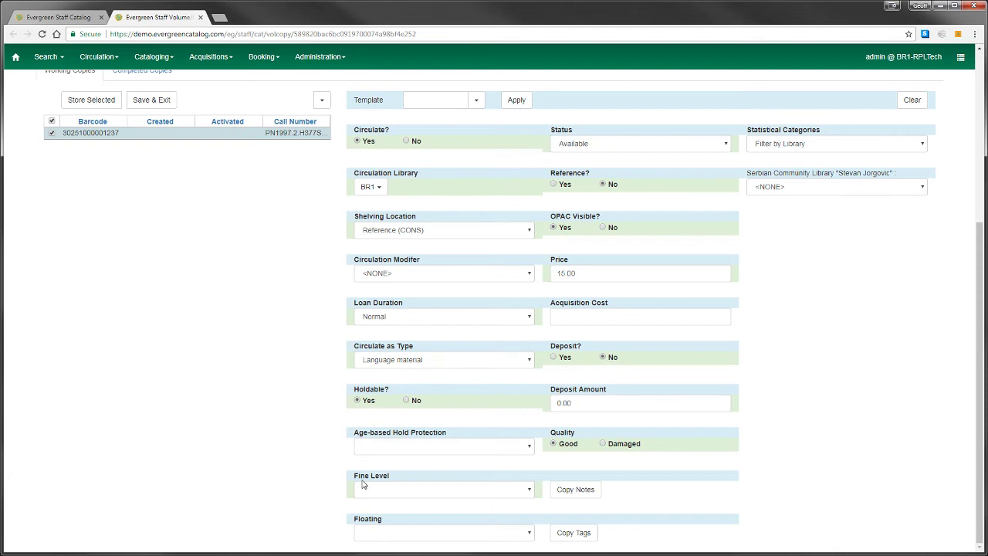
# Set the working copy's age-based hold protection to 3month and its fine level to Normal
pyautogui.click(472, 446)
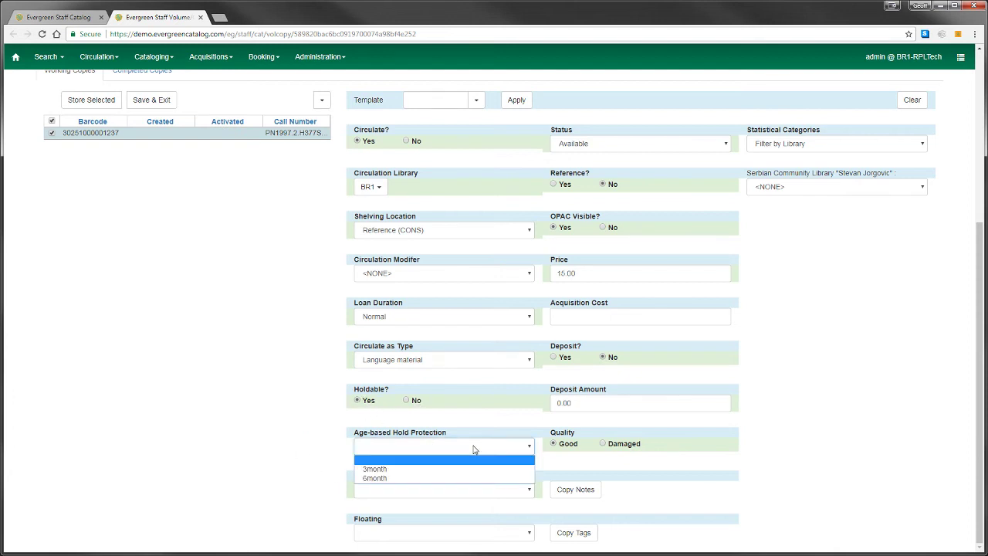
pyautogui.click(396, 469)
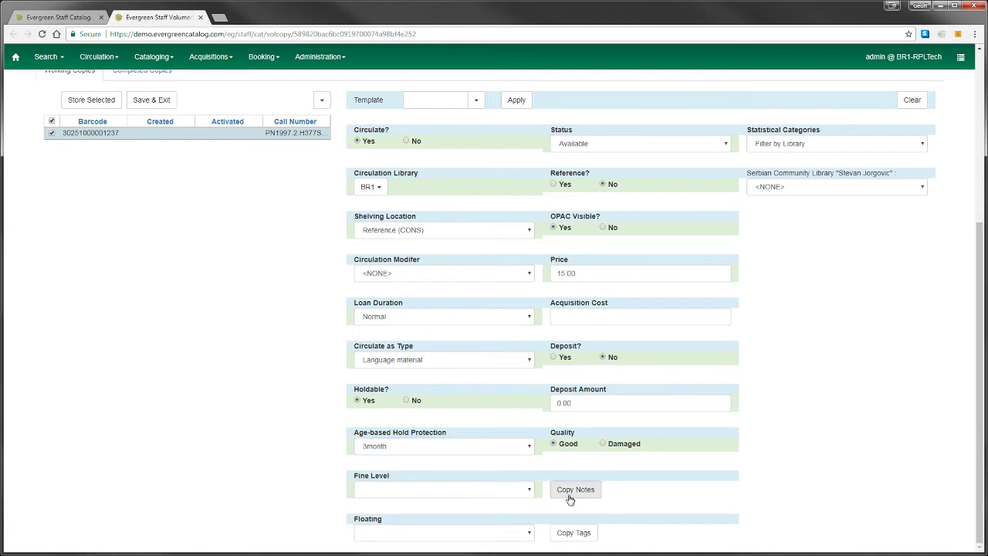
pyautogui.click(463, 489)
pyautogui.click(373, 521)
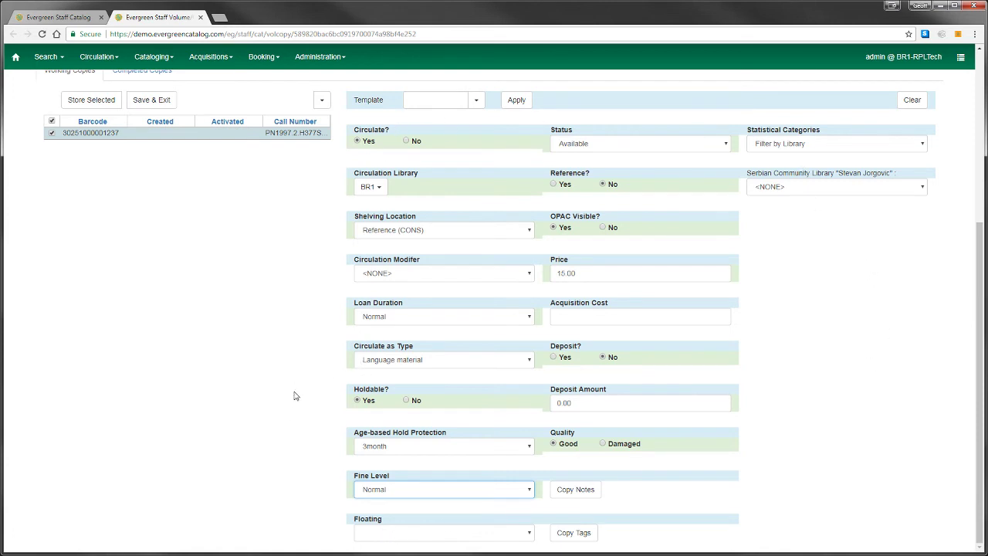
# Store the selected working copy with its edited attributes as a completed copy
pyautogui.scroll(2, 289, 417)
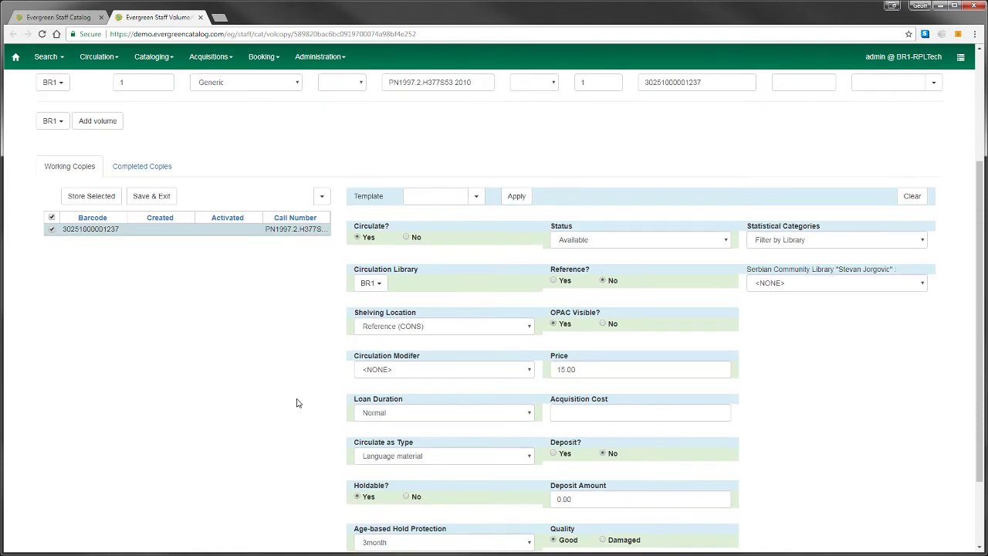
pyautogui.click(88, 197)
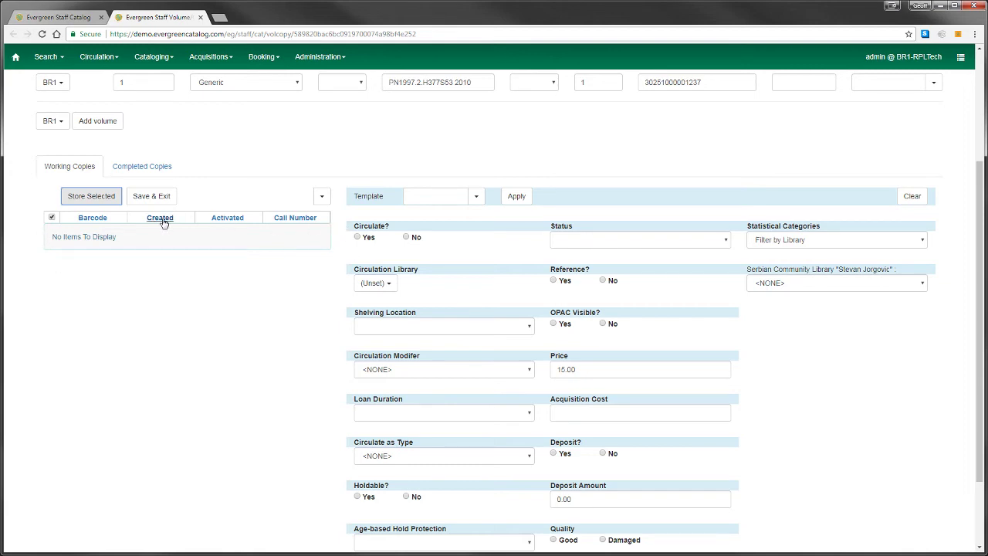
pyautogui.scroll(2, 164, 175)
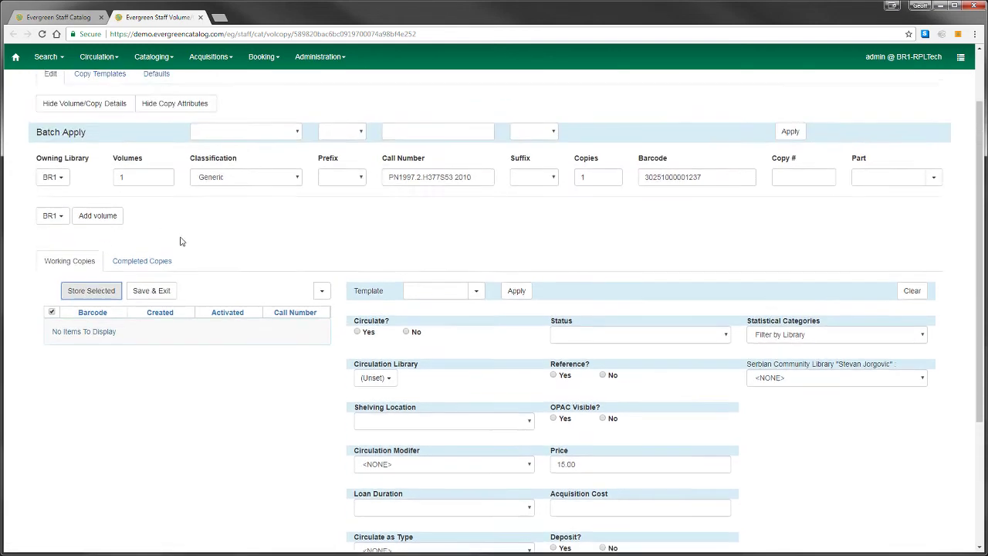
# Select the new copy among the completed copies, save it and exit the volume and copy editor
pyautogui.click(161, 262)
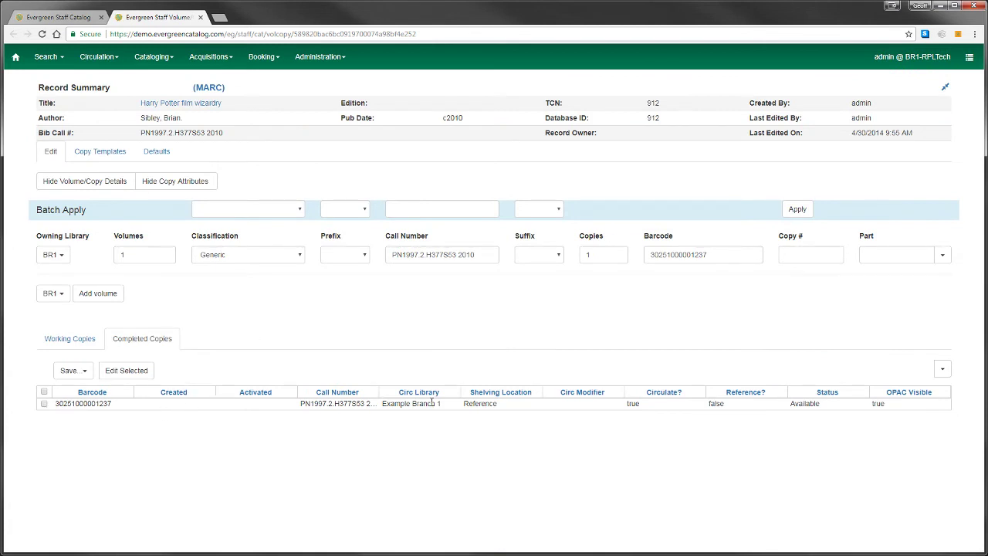
pyautogui.click(485, 404)
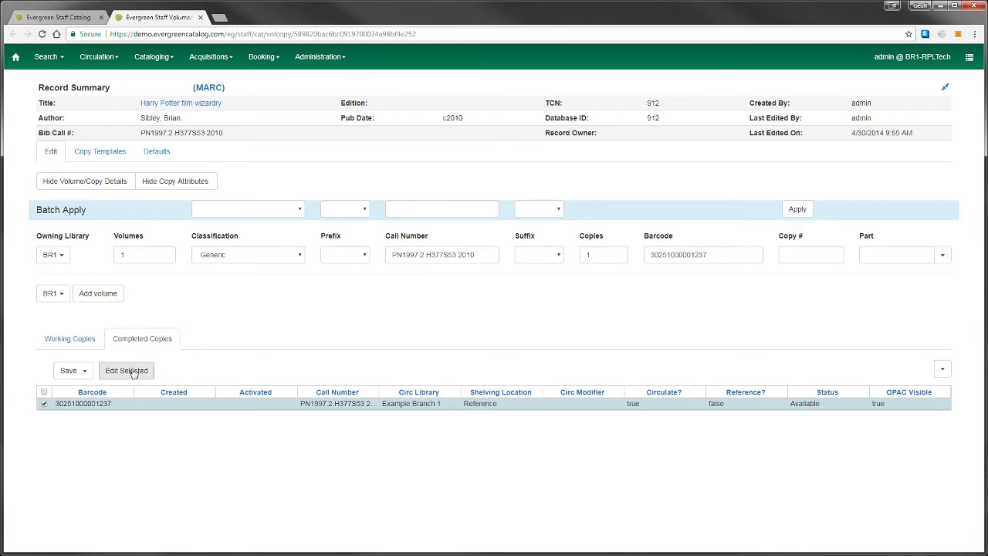
pyautogui.click(82, 375)
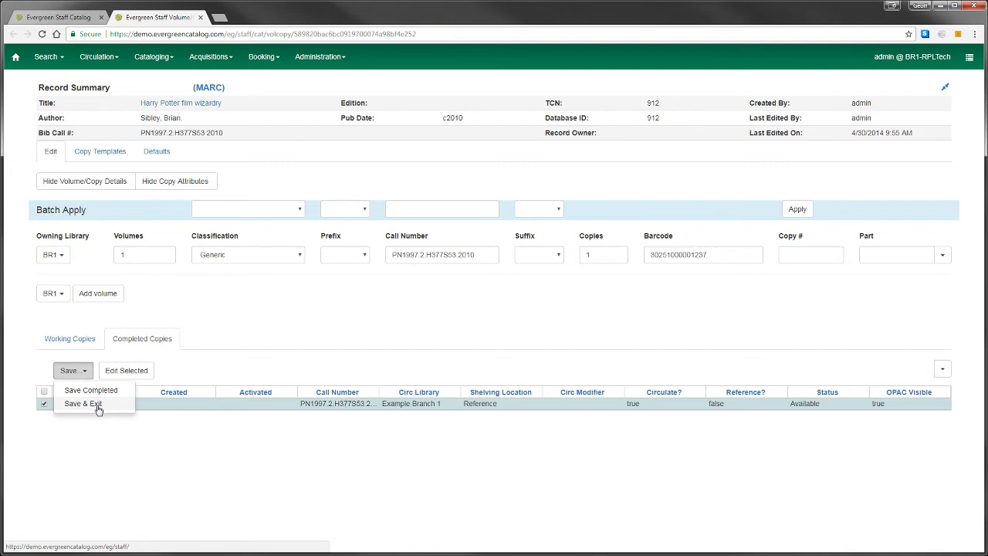
pyautogui.click(98, 408)
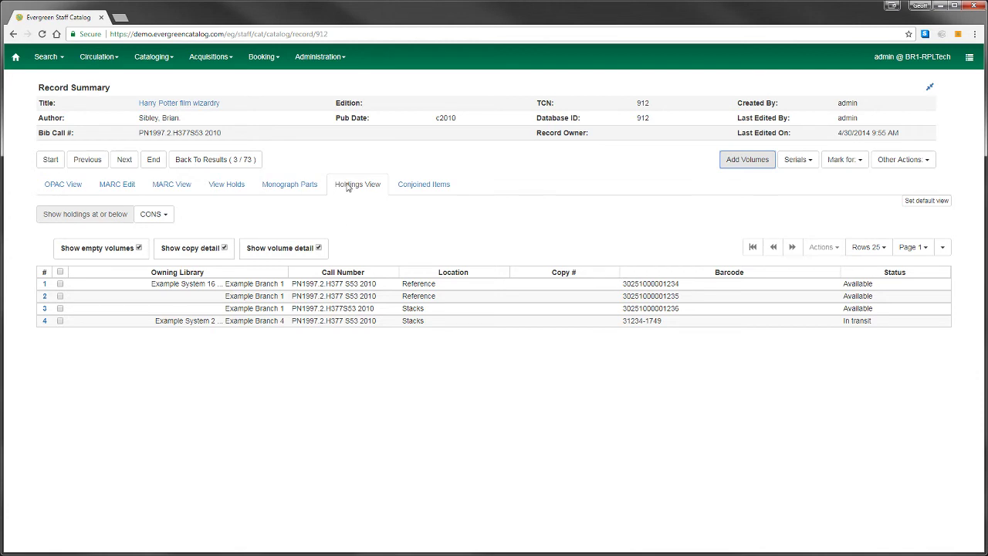
pyautogui.click(620, 224)
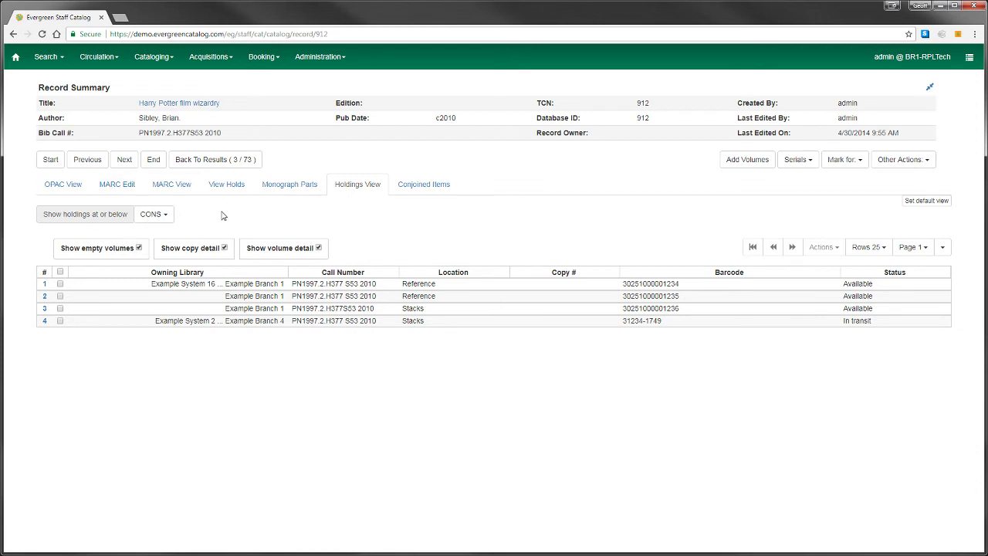
pyautogui.click(162, 221)
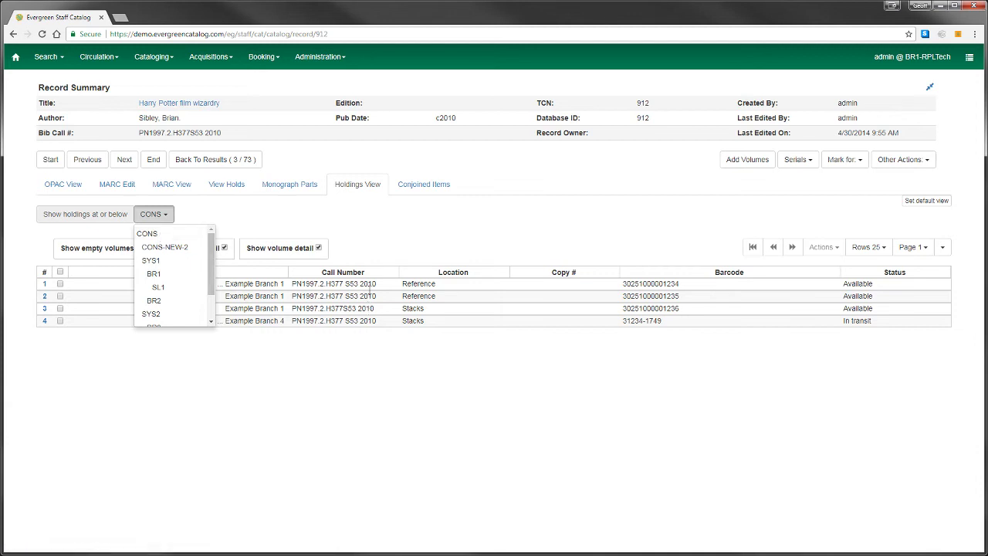
pyautogui.click(148, 233)
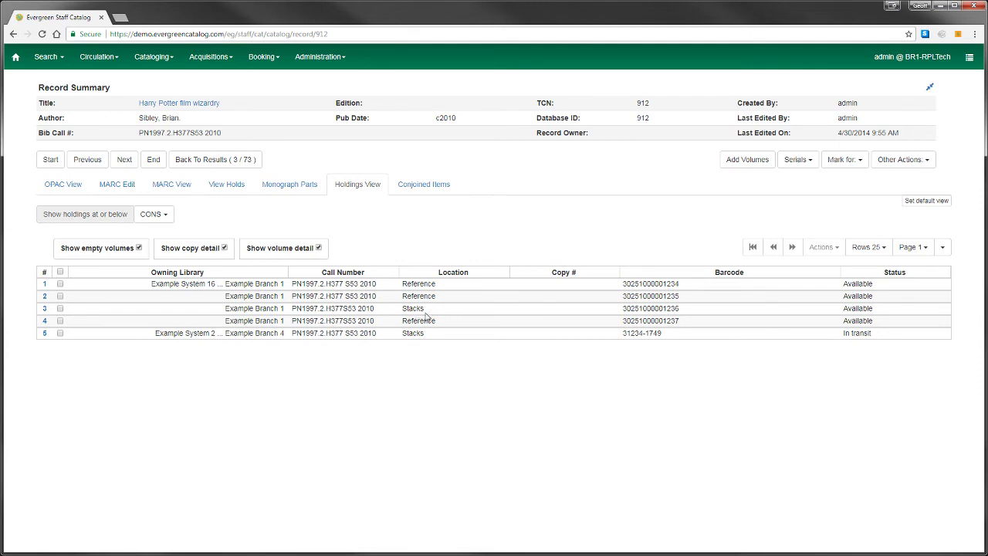
pyautogui.moveTo(683, 324); pyautogui.dragTo(616, 324)
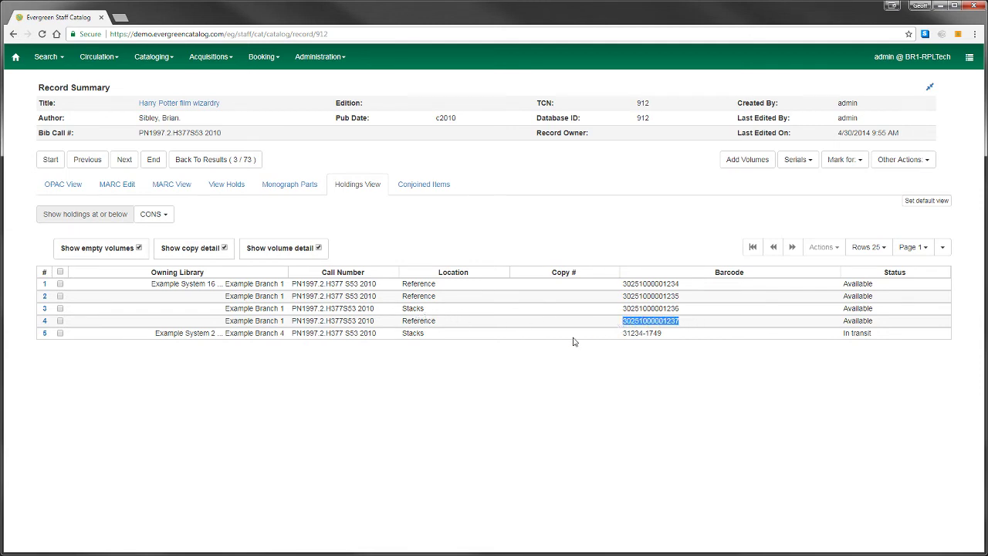
pyautogui.click(943, 323)
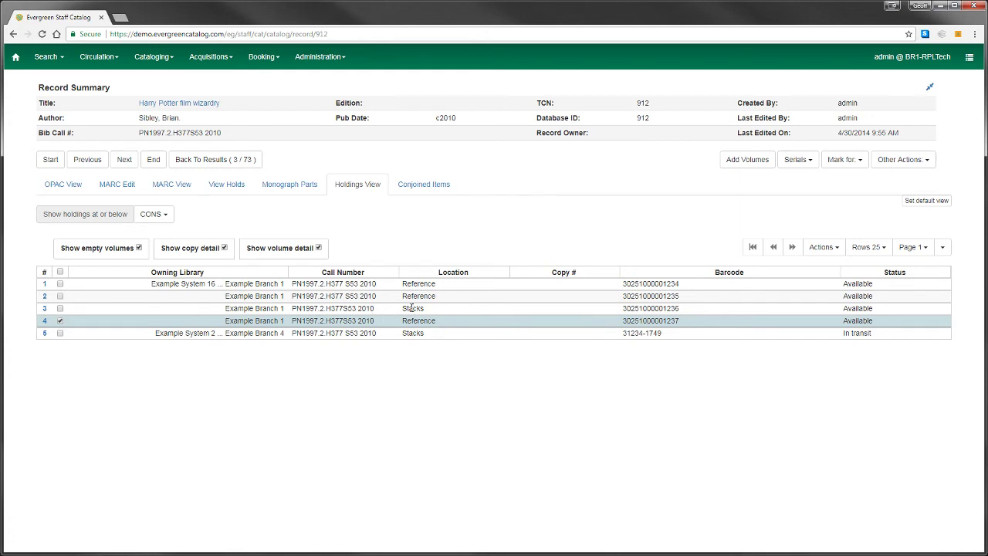
pyautogui.doubleClick(411, 308)
pyautogui.click(441, 310)
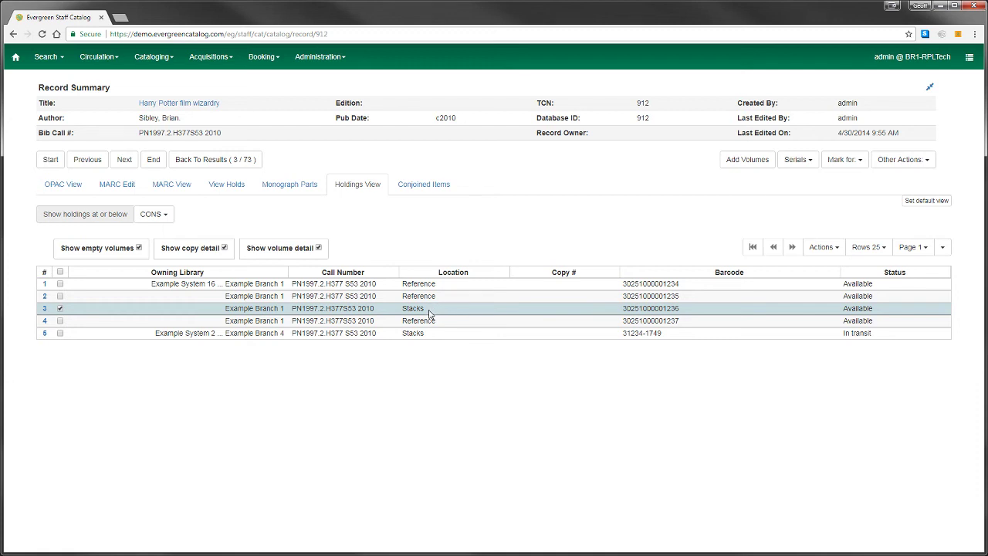
pyautogui.doubleClick(429, 310)
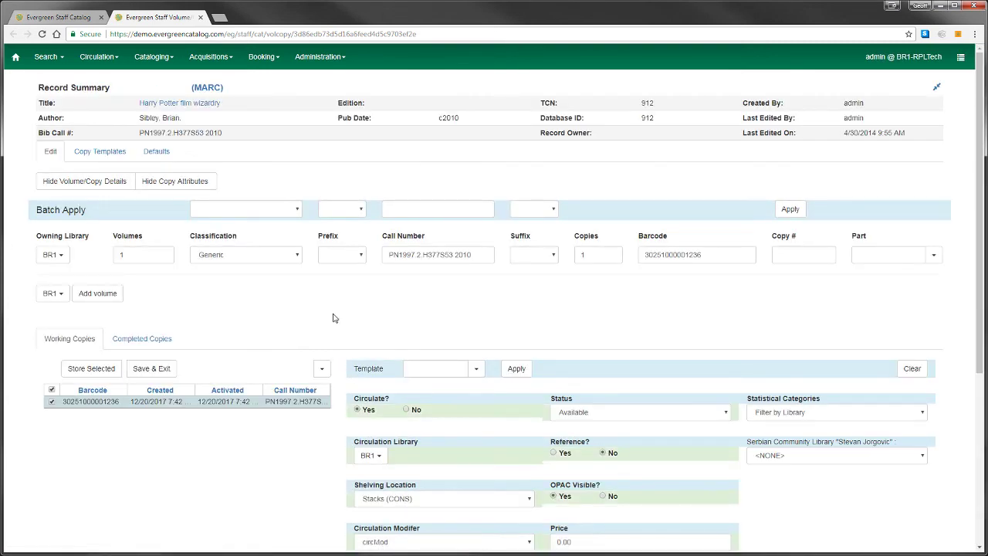
pyautogui.scroll(-3, 389, 317)
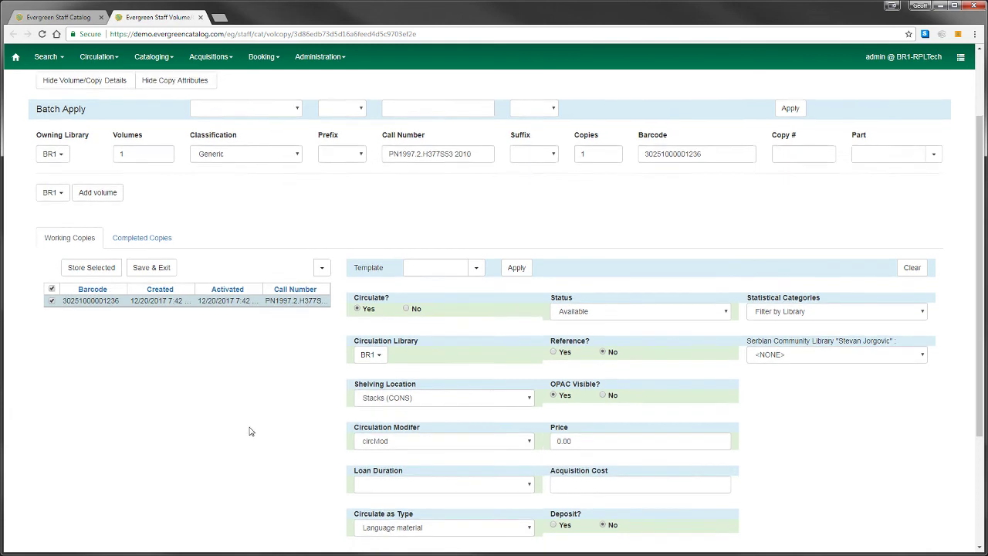
pyautogui.click(468, 306)
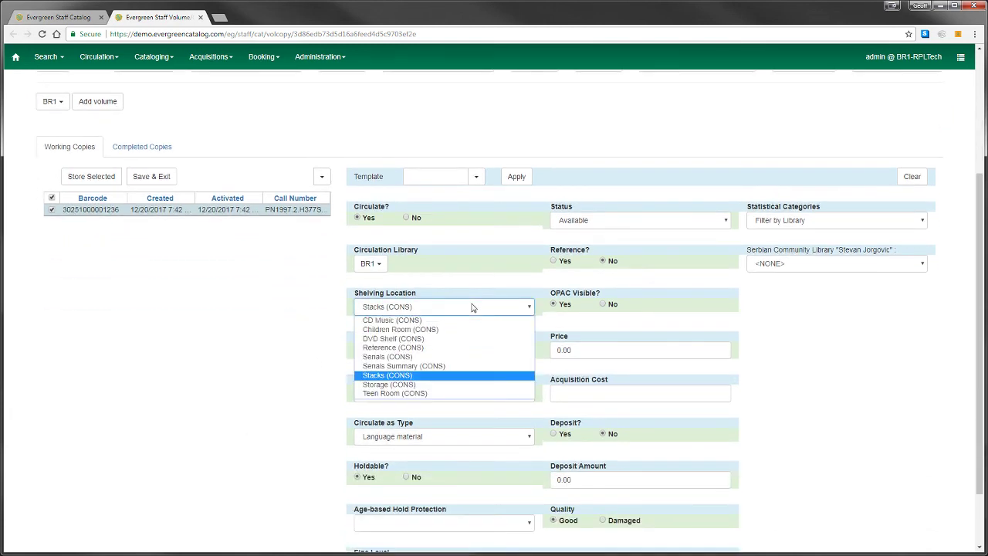
pyautogui.click(417, 348)
pyautogui.scroll(1, 287, 336)
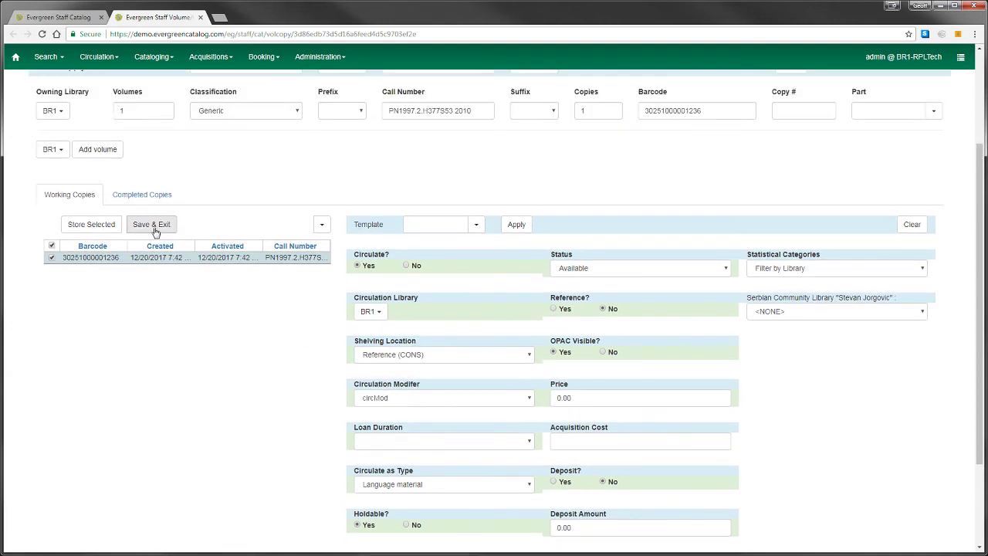
pyautogui.click(153, 229)
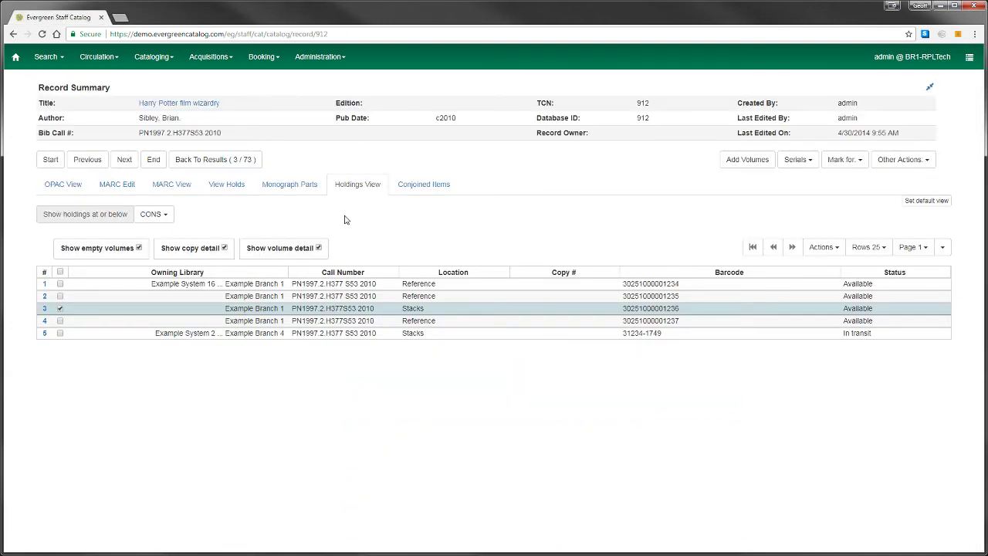
pyautogui.click(158, 216)
pyautogui.click(271, 234)
# Go to the record buckets and open the bucket named 12300000
pyautogui.click(147, 62)
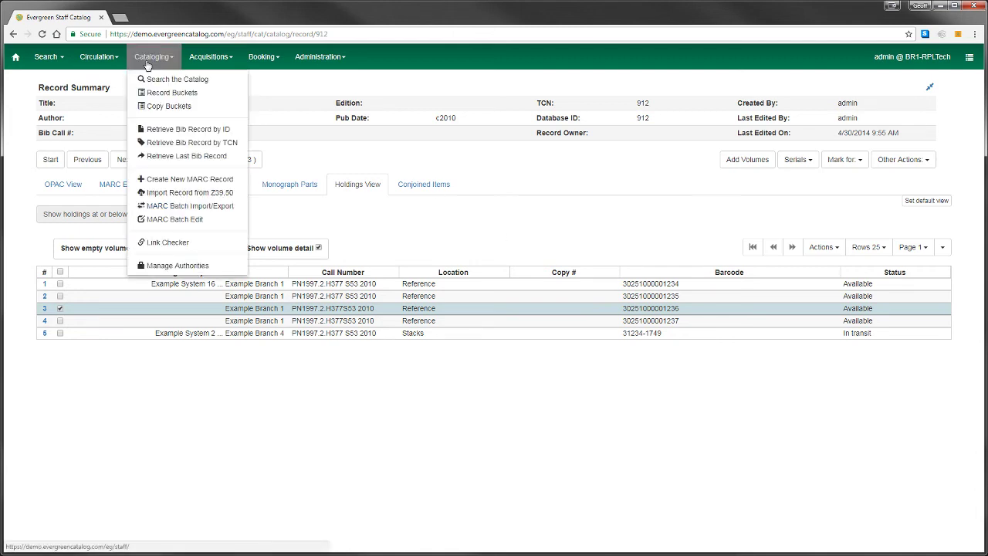
pyautogui.click(185, 95)
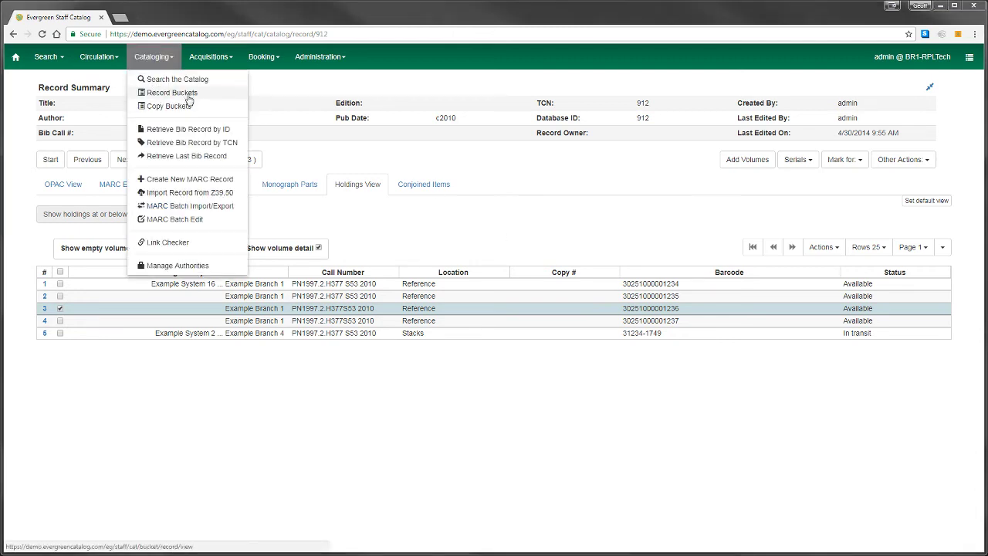
pyautogui.click(544, 93)
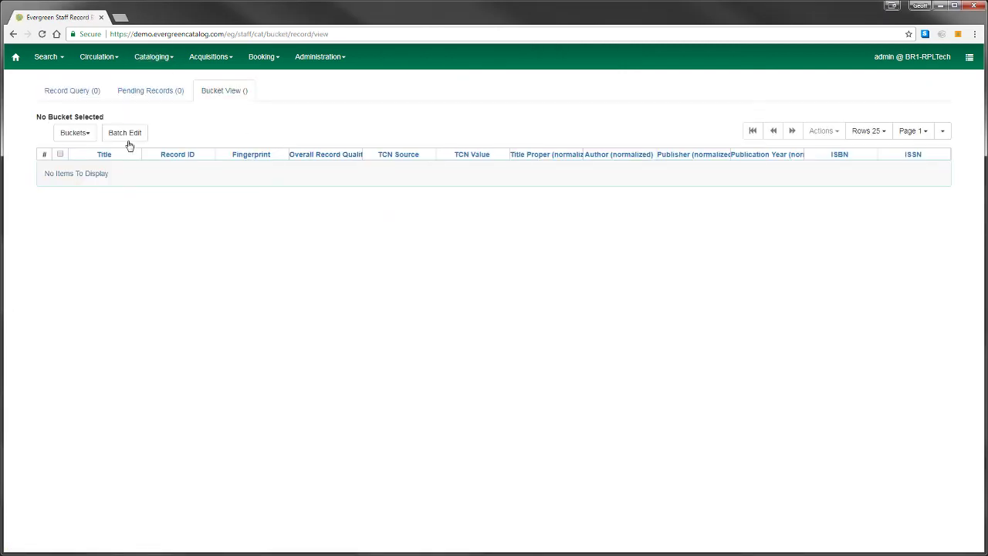
pyautogui.click(82, 132)
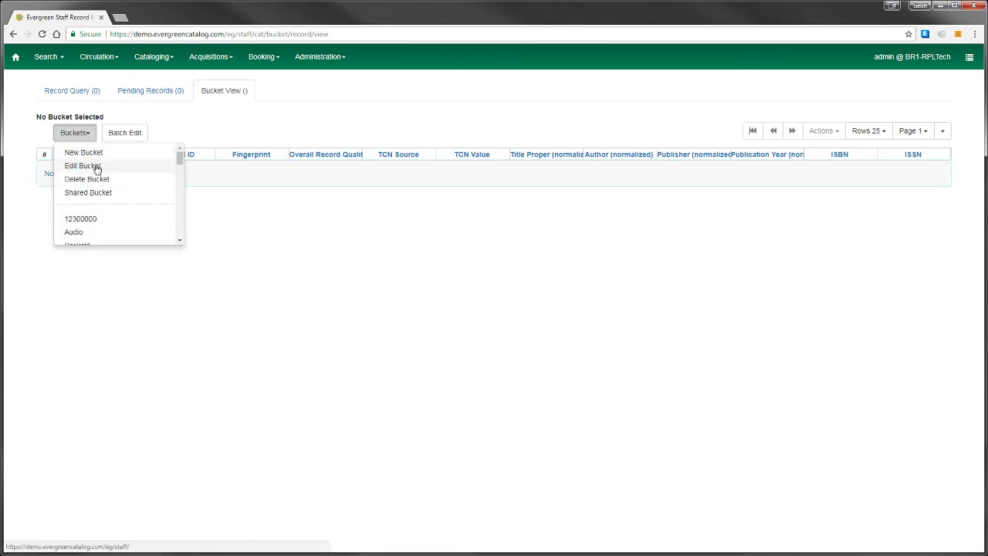
pyautogui.click(81, 219)
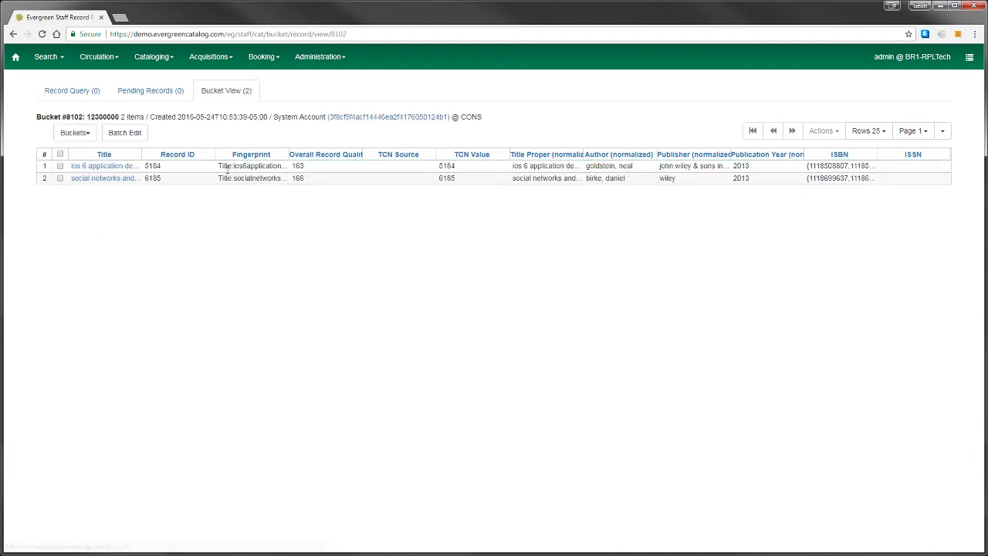
# Select all records in the bucket and examine the actions available for them
pyautogui.click(61, 167)
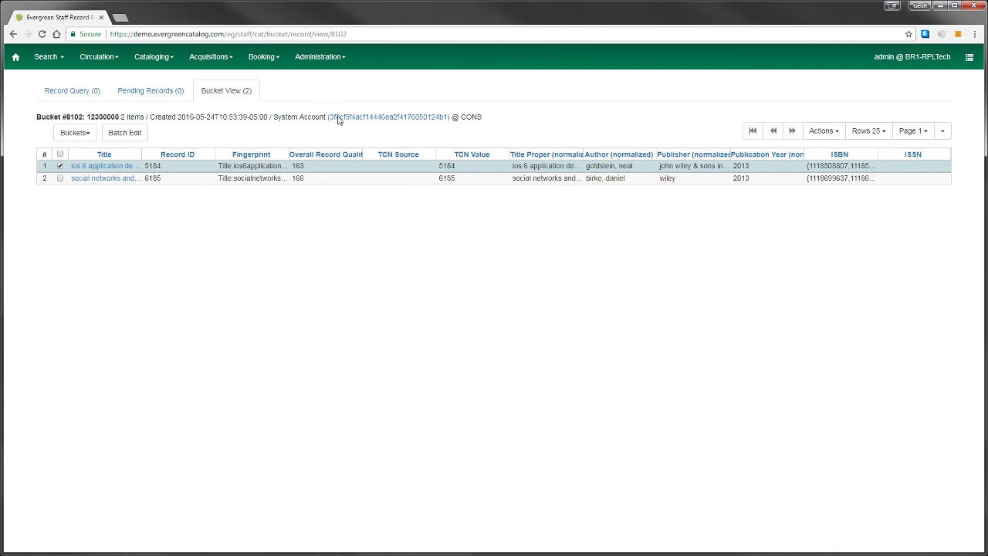
pyautogui.click(60, 178)
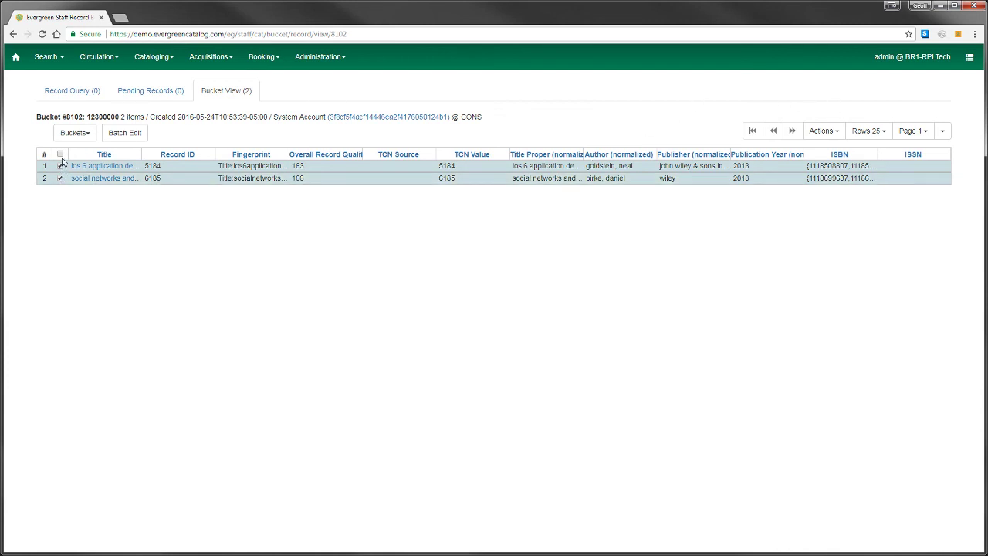
pyautogui.click(61, 167)
pyautogui.click(61, 178)
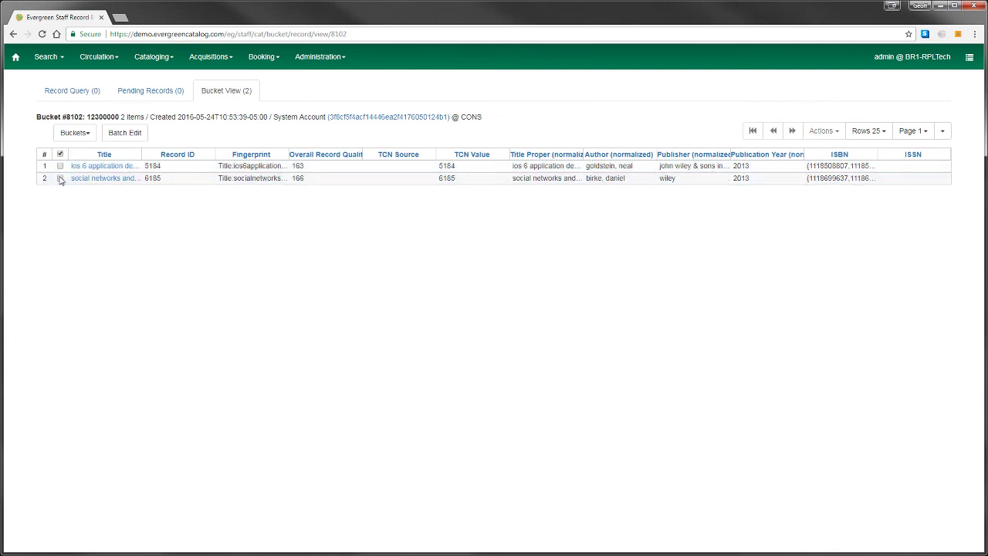
pyautogui.click(61, 154)
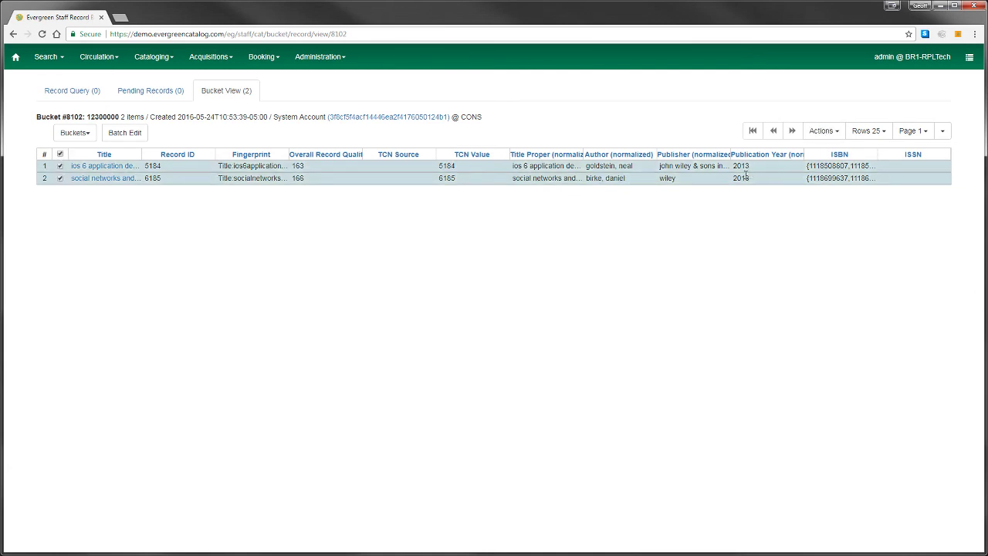
pyautogui.click(831, 135)
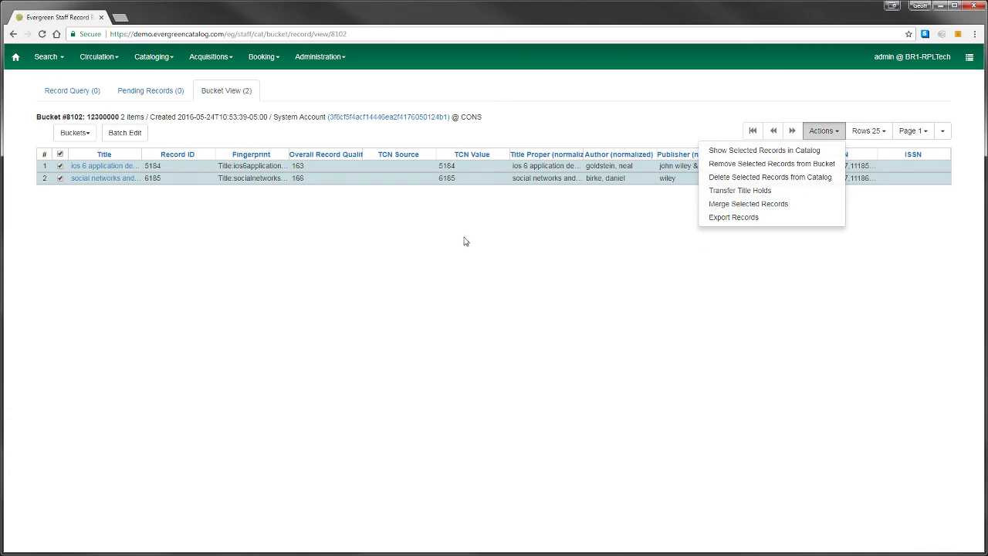
pyautogui.click(414, 256)
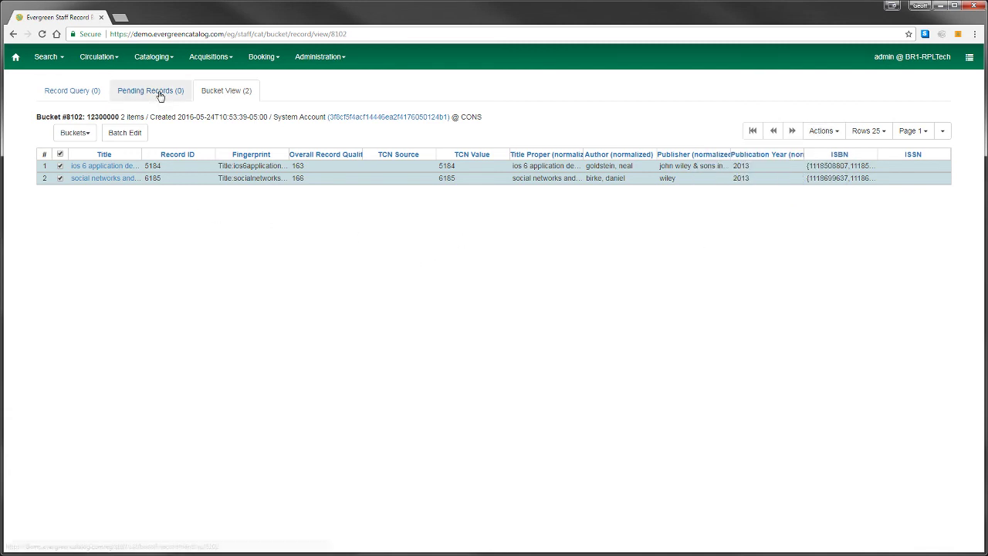
# Go to the copy buckets and open the bucket named 1
pyautogui.click(155, 58)
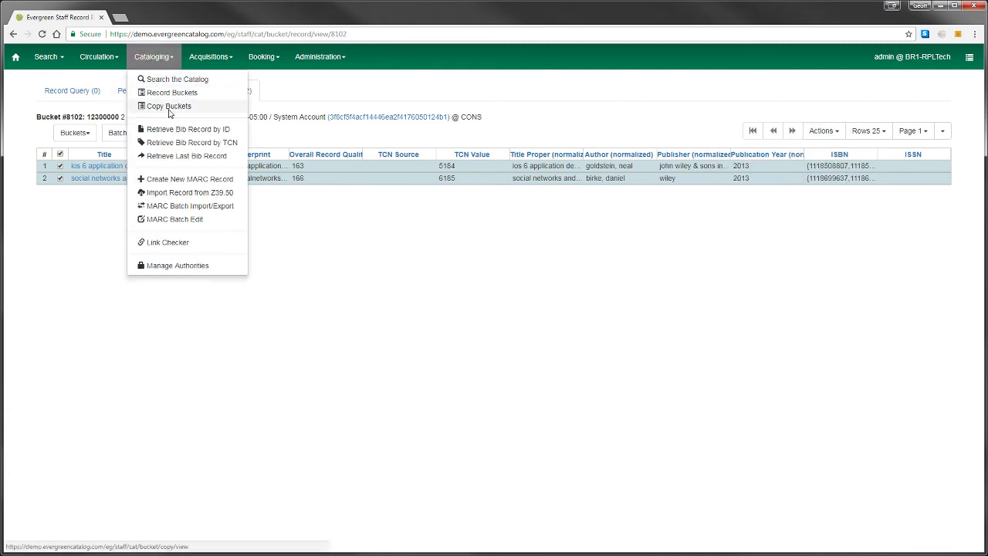
pyautogui.click(170, 112)
pyautogui.click(80, 134)
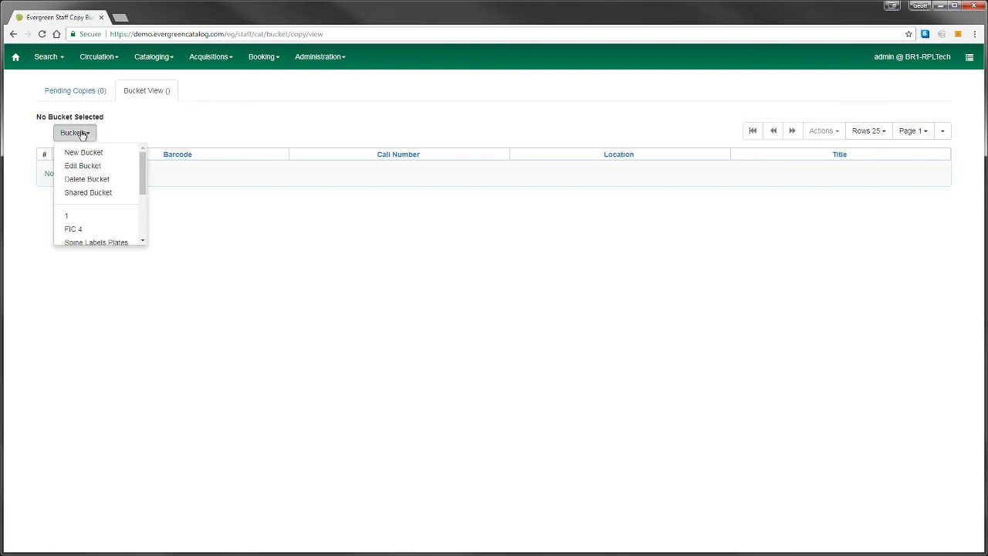
pyautogui.click(78, 218)
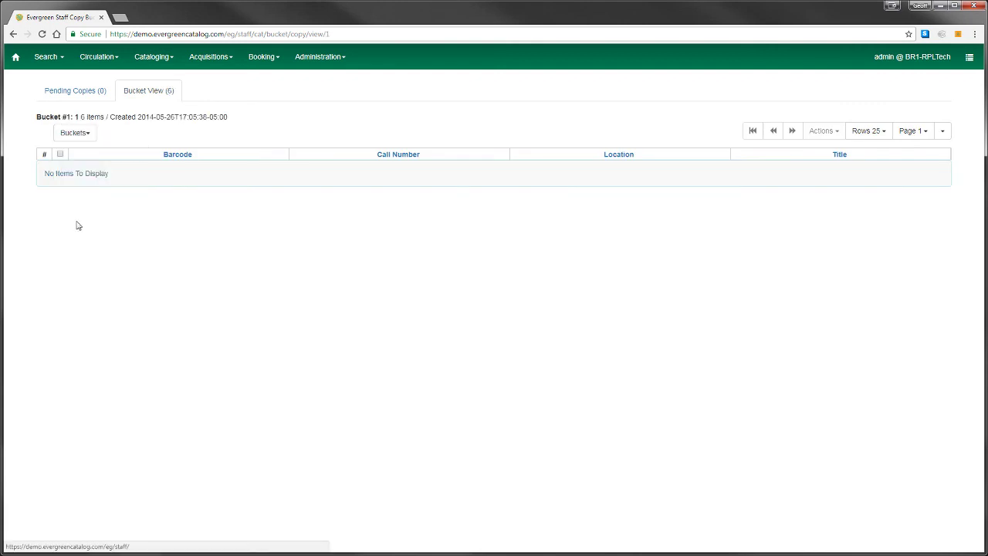
# Select all copies in the bucket and examine the actions offered for them
pyautogui.click(60, 153)
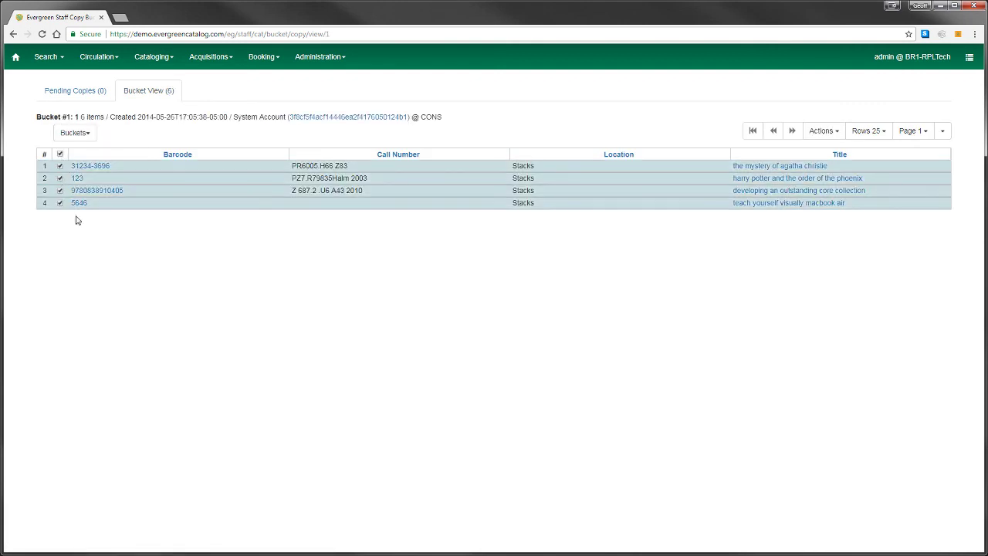
pyautogui.click(821, 132)
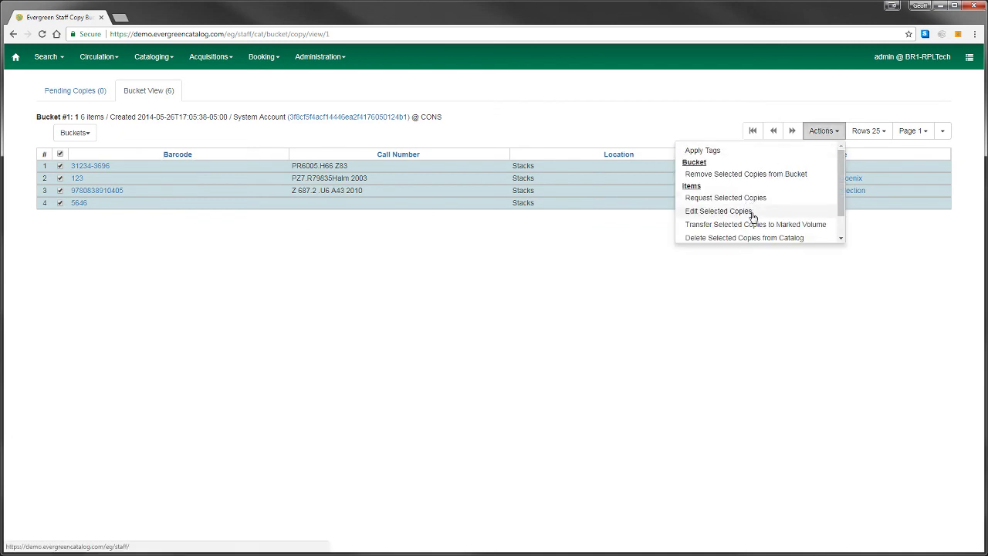
pyautogui.scroll(-2, 753, 214)
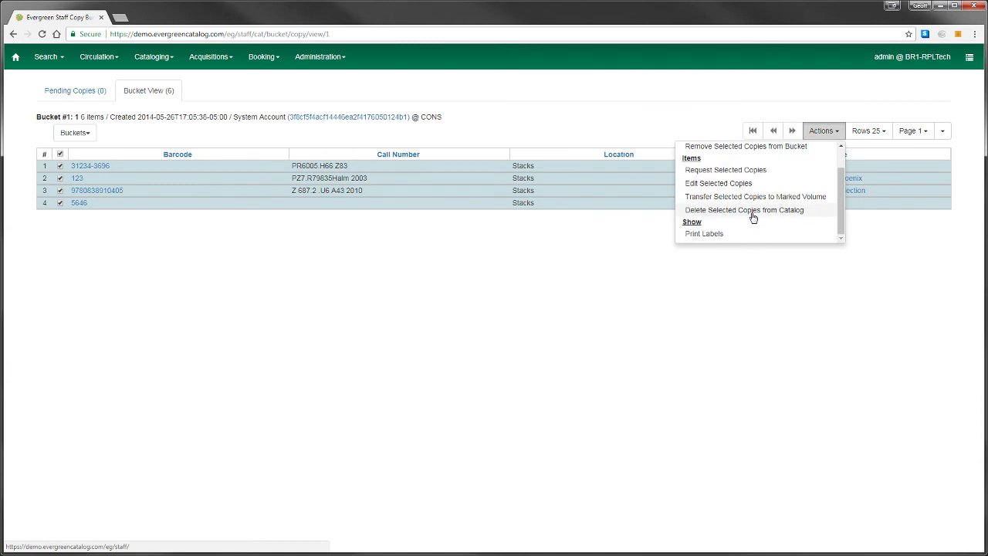
pyautogui.scroll(2, 714, 222)
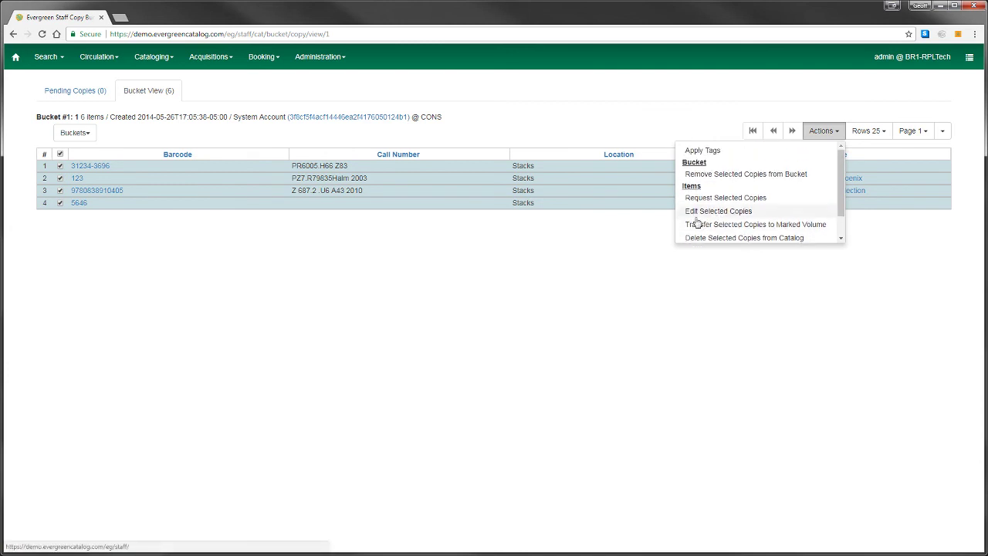
pyautogui.click(349, 258)
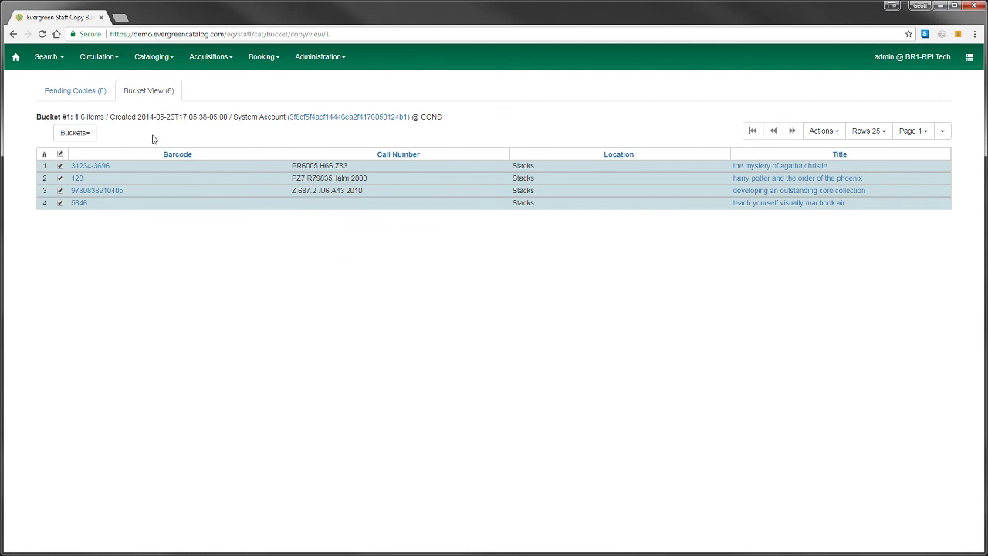
# Go to the Z39.50 record import and choose Local Catalog and Library of Congress as the search services
pyautogui.click(153, 56)
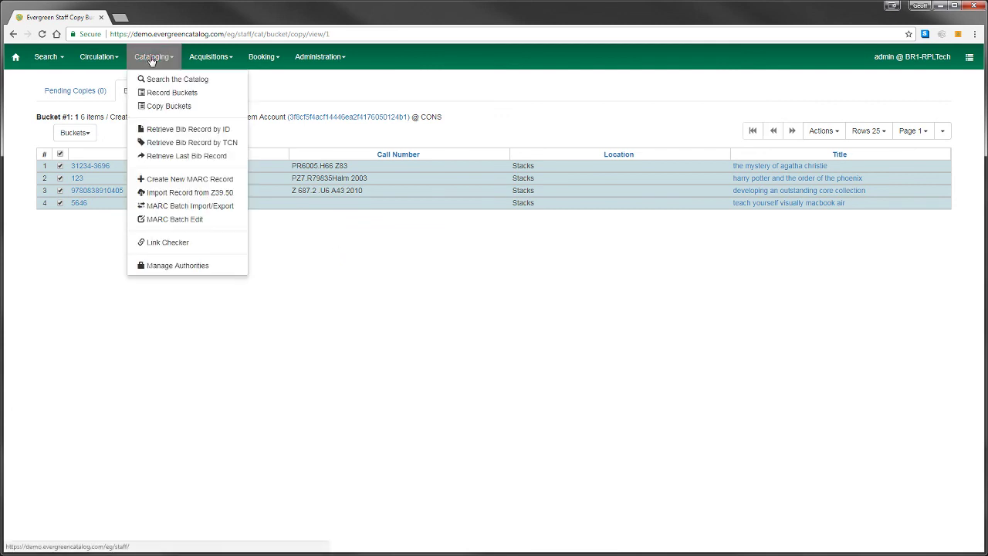
pyautogui.click(192, 196)
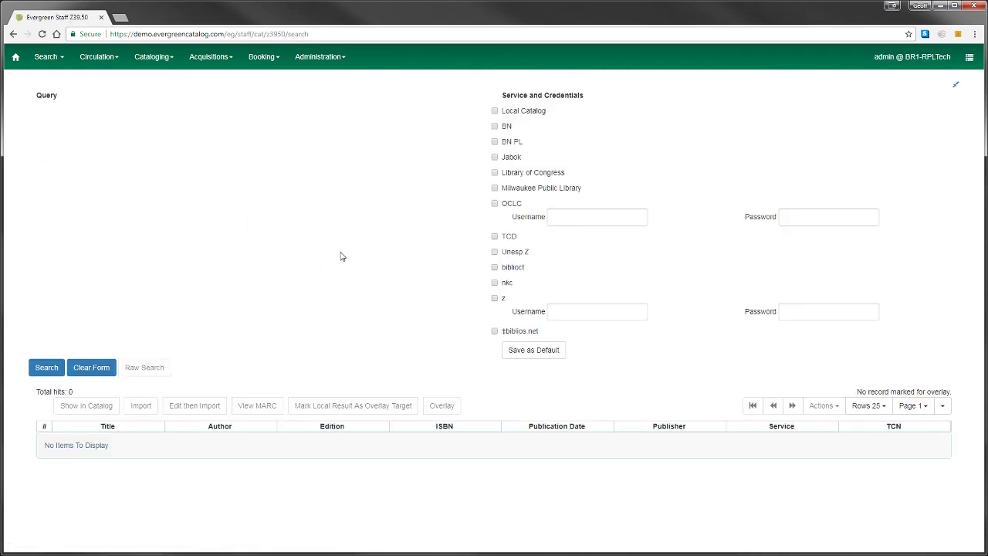
pyautogui.click(494, 112)
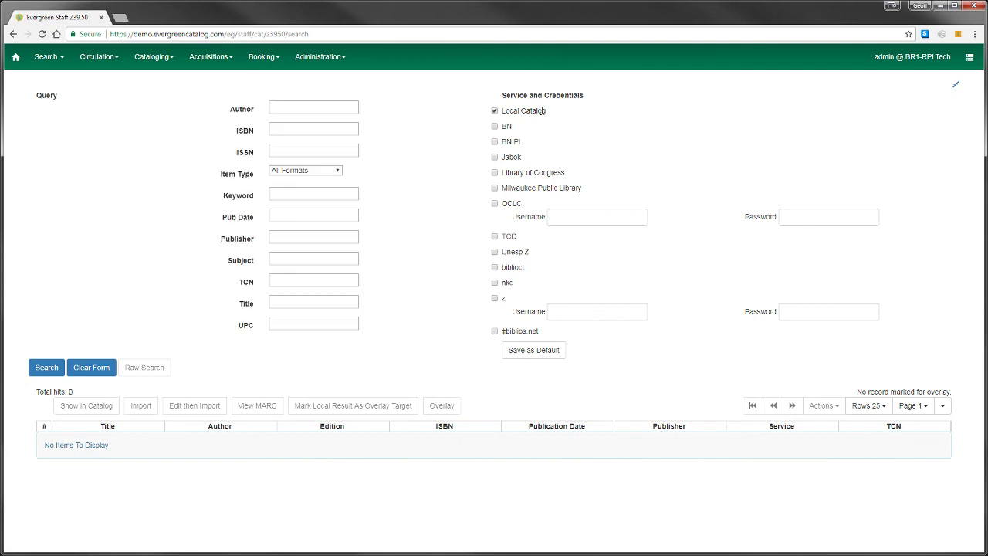
pyautogui.click(495, 173)
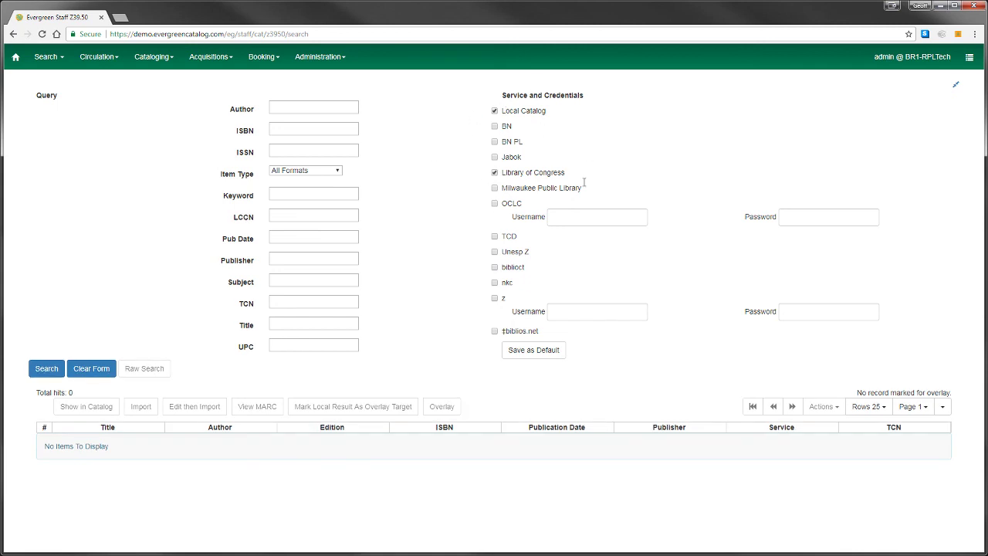
# Search the selected services for the author Rowling and look through the returned records
pyautogui.click(283, 106)
pyautogui.write('Rowling')
pyautogui.press('Return')
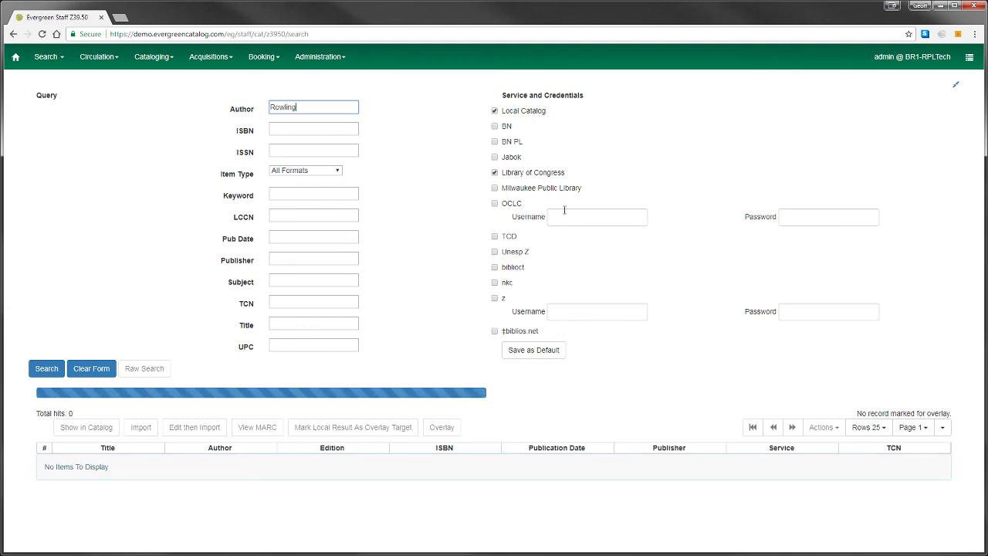
pyautogui.scroll(-1, 604, 378)
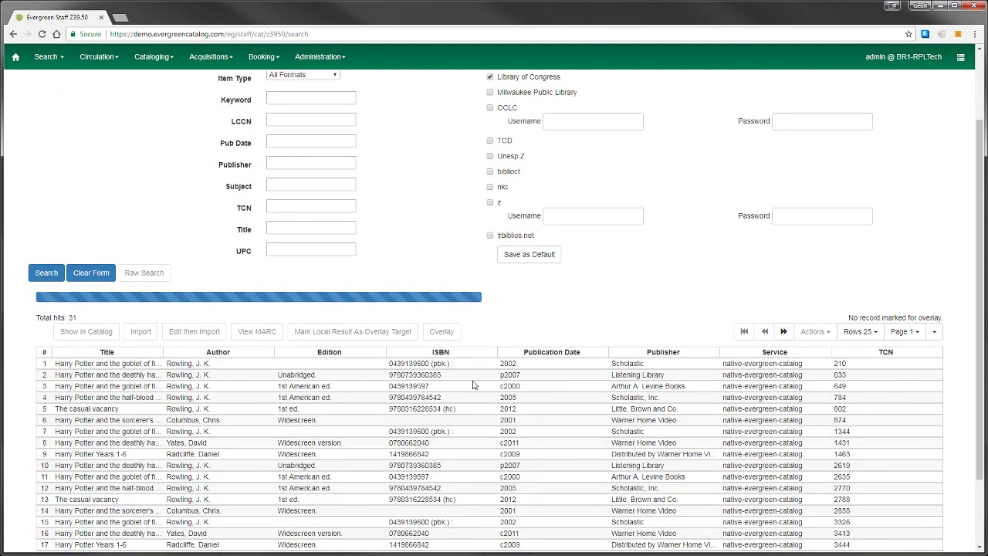
pyautogui.scroll(-1, 568, 294)
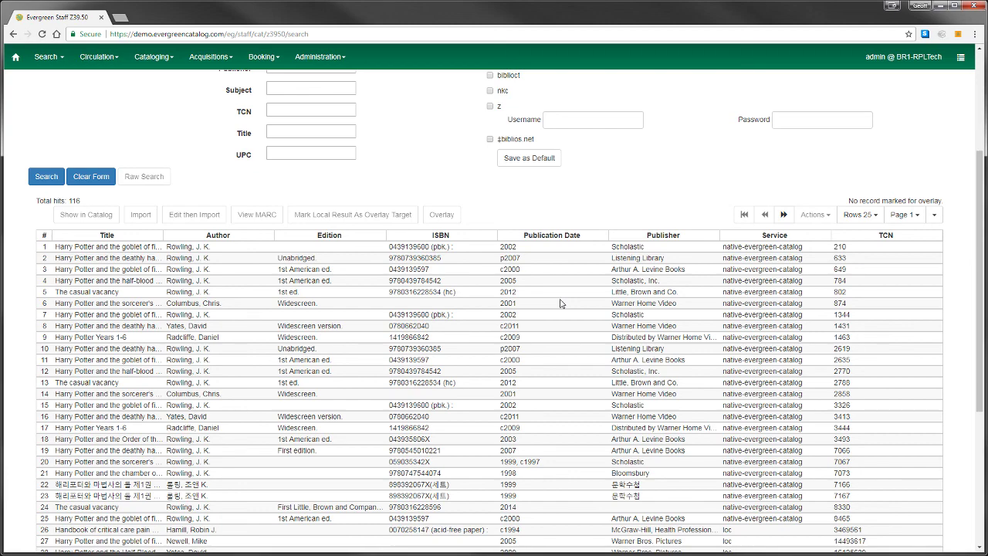
pyautogui.scroll(2, 561, 303)
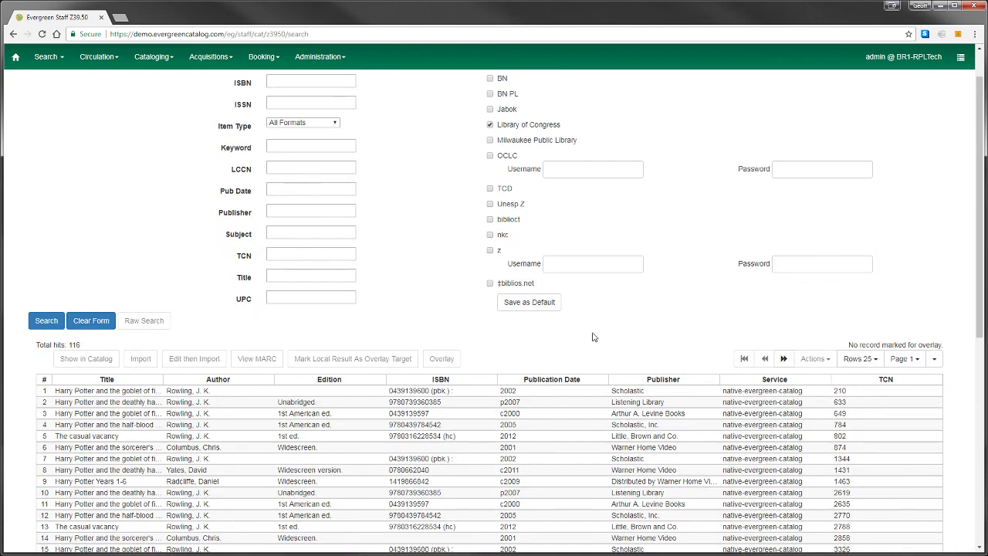
pyautogui.scroll(1, 596, 336)
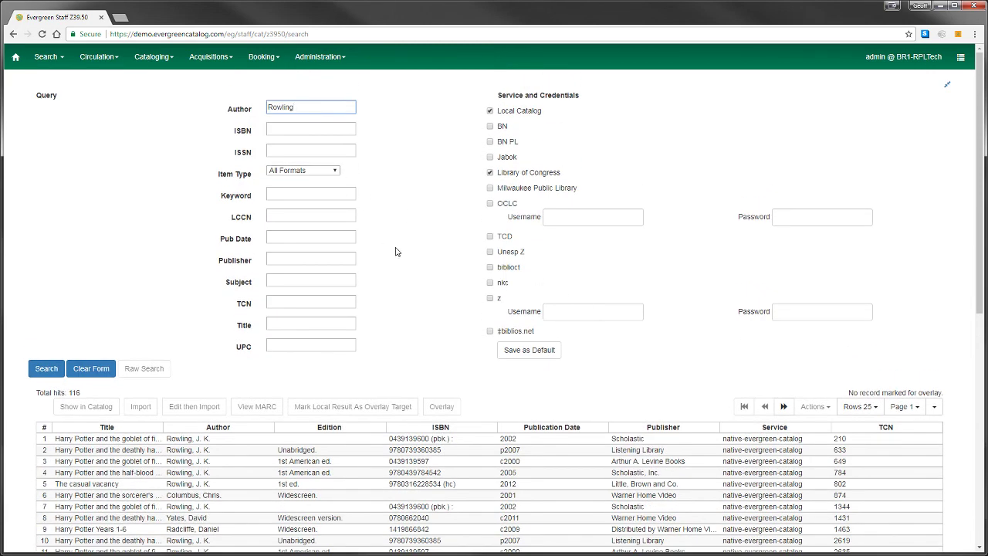
# Select the Library of Congress result "The implementation of health promoting schools", view its MARC record and close it
pyautogui.scroll(-1, 433, 344)
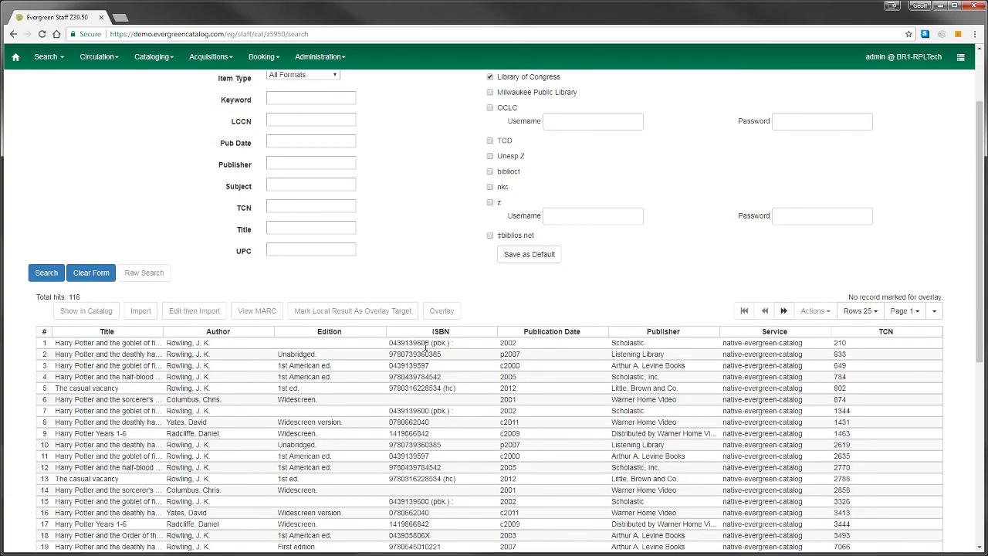
pyautogui.scroll(-1, 425, 345)
pyautogui.scroll(-2, 610, 340)
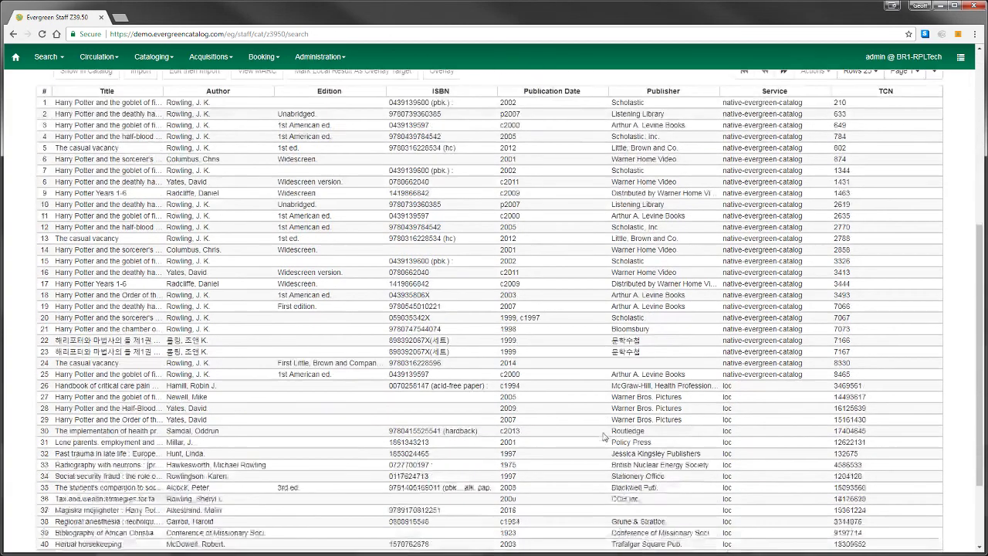
pyautogui.click(486, 430)
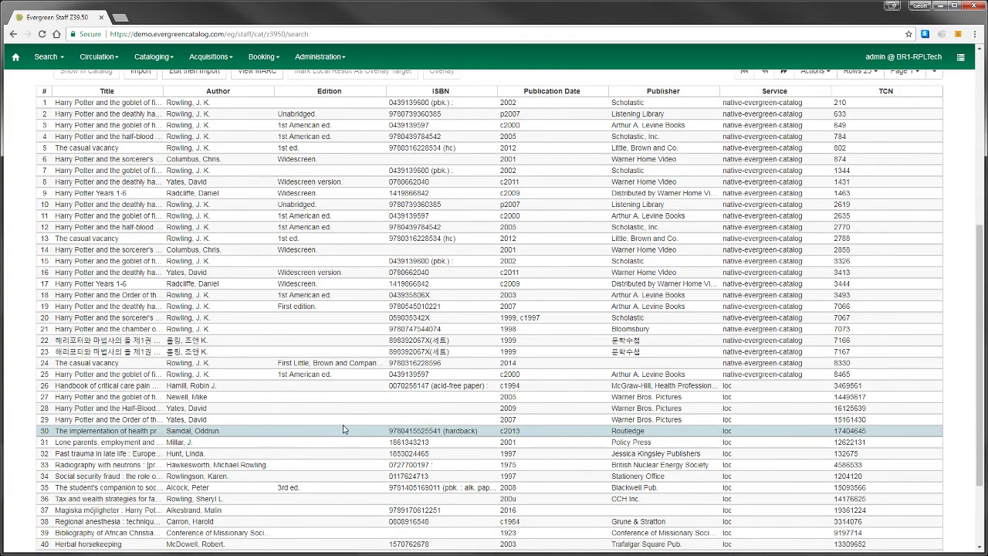
pyautogui.scroll(1, 344, 429)
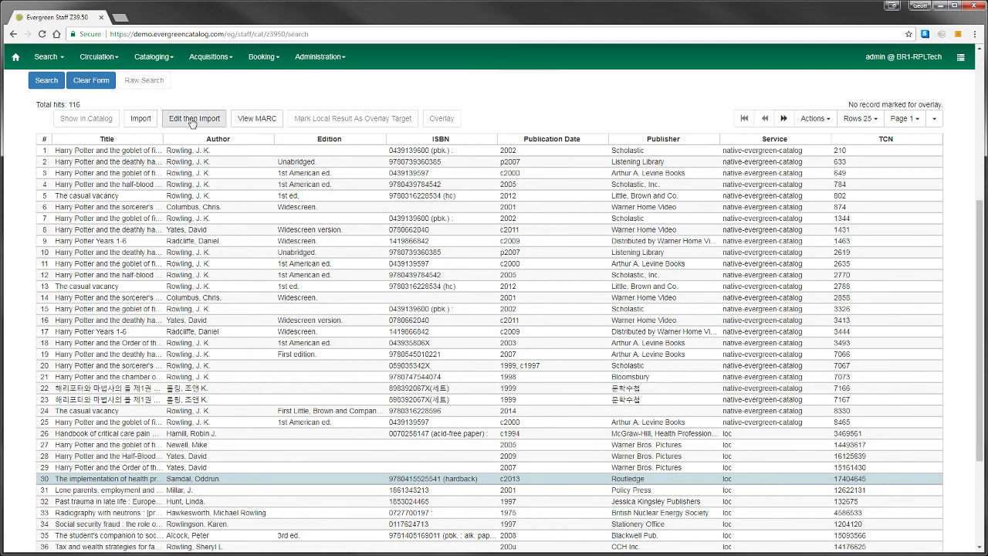
pyautogui.scroll(3, 342, 275)
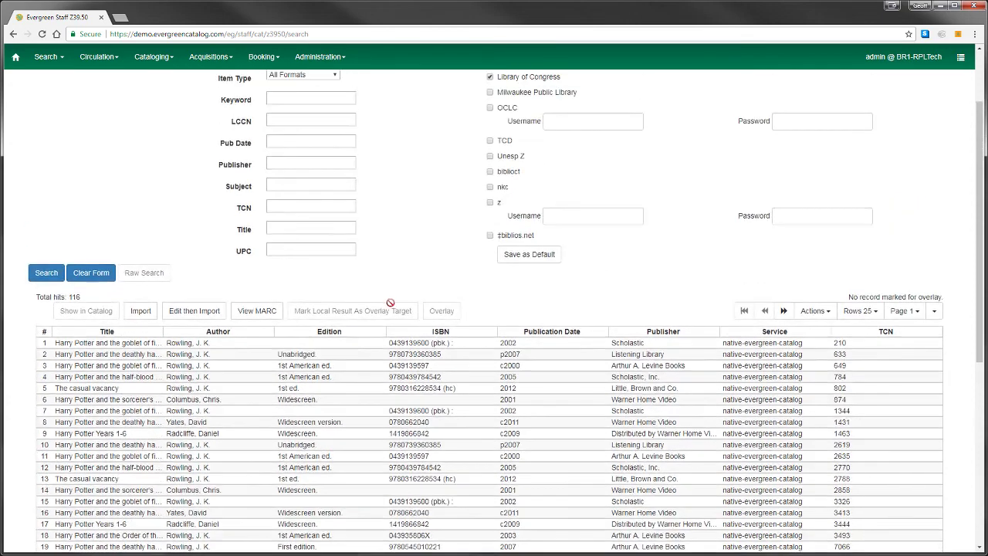
pyautogui.click(256, 310)
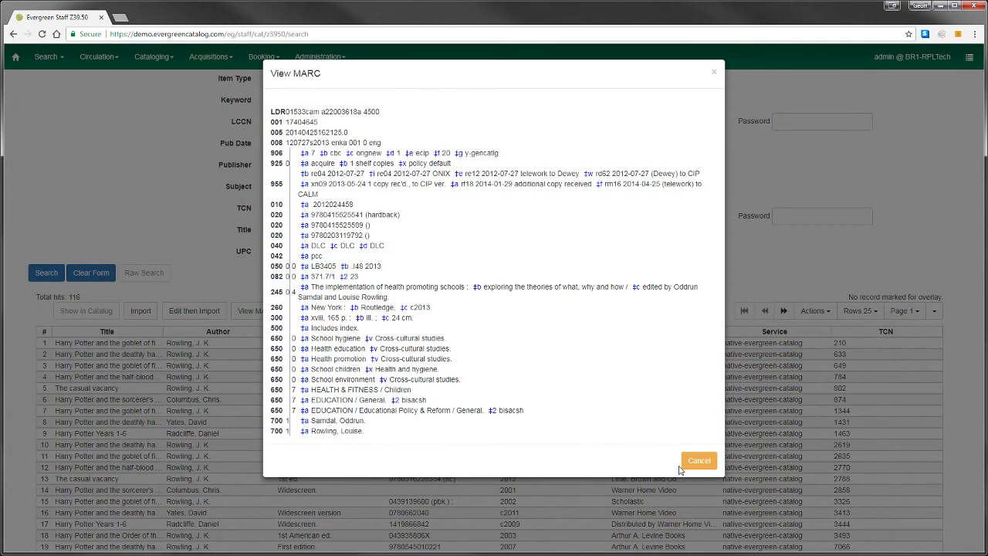
pyautogui.click(691, 465)
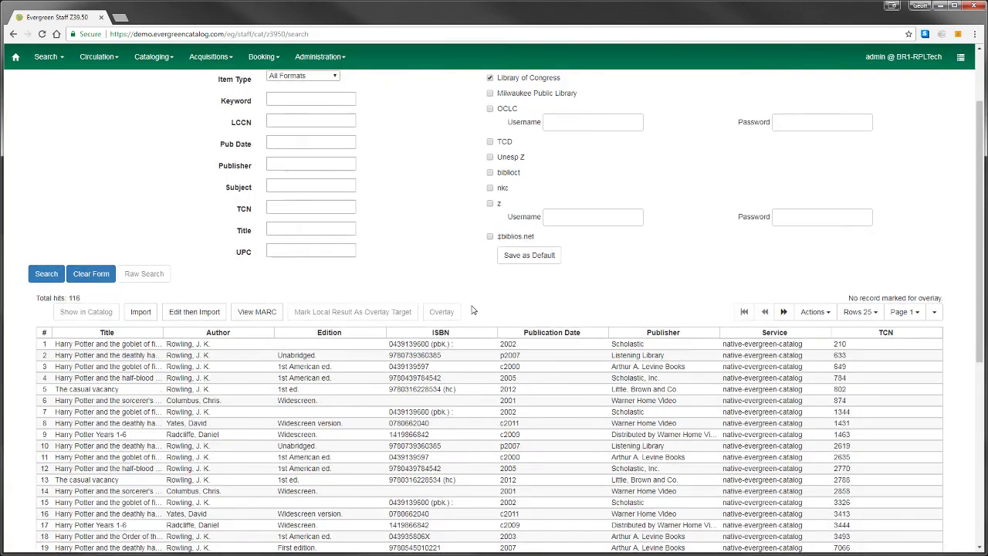
pyautogui.scroll(2, 463, 324)
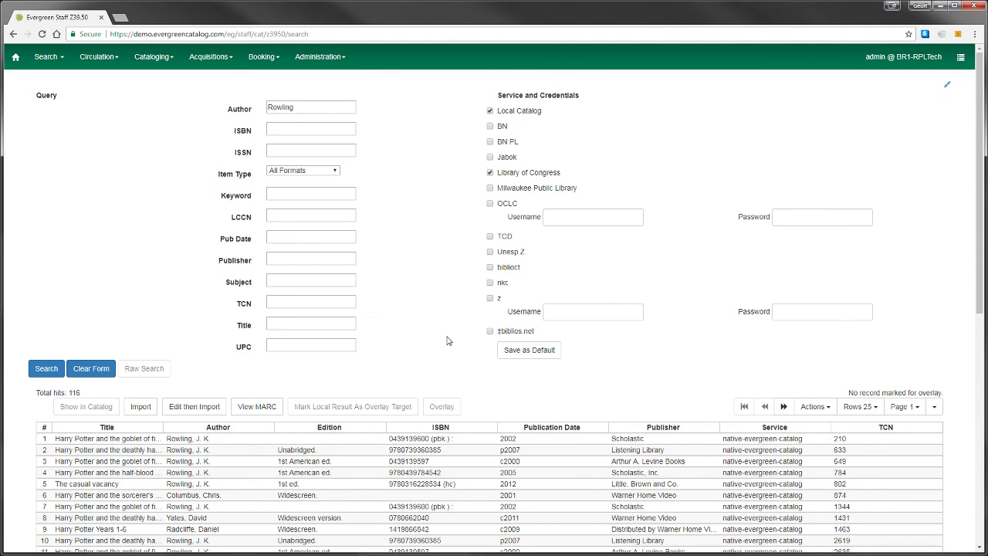
# Examine the MARC batch functions available for cataloging
pyautogui.click(154, 57)
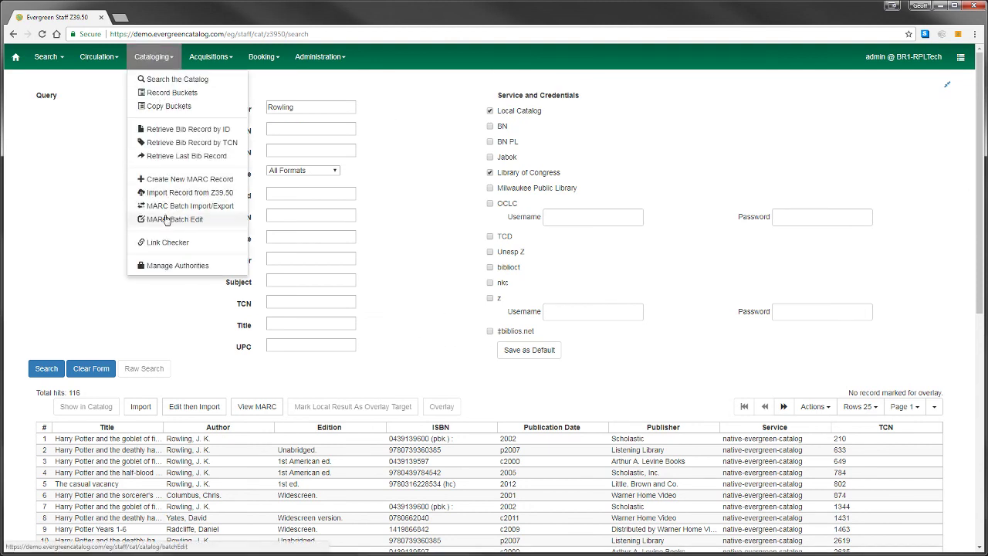